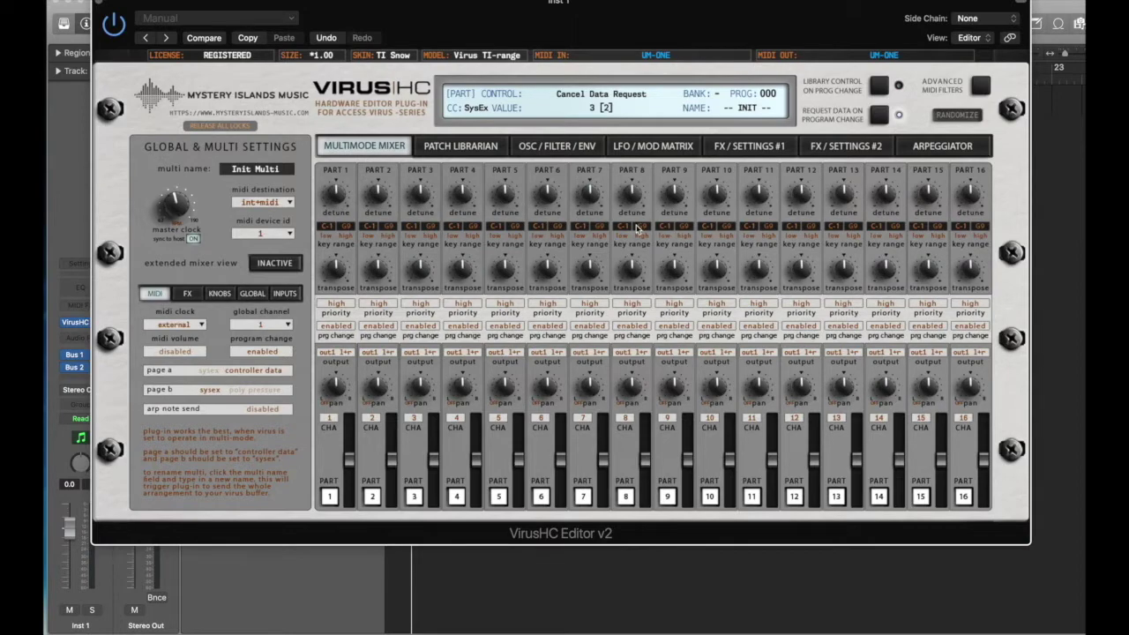
Look over the patch librarian and the multimode mixer pages.
click(458, 149)
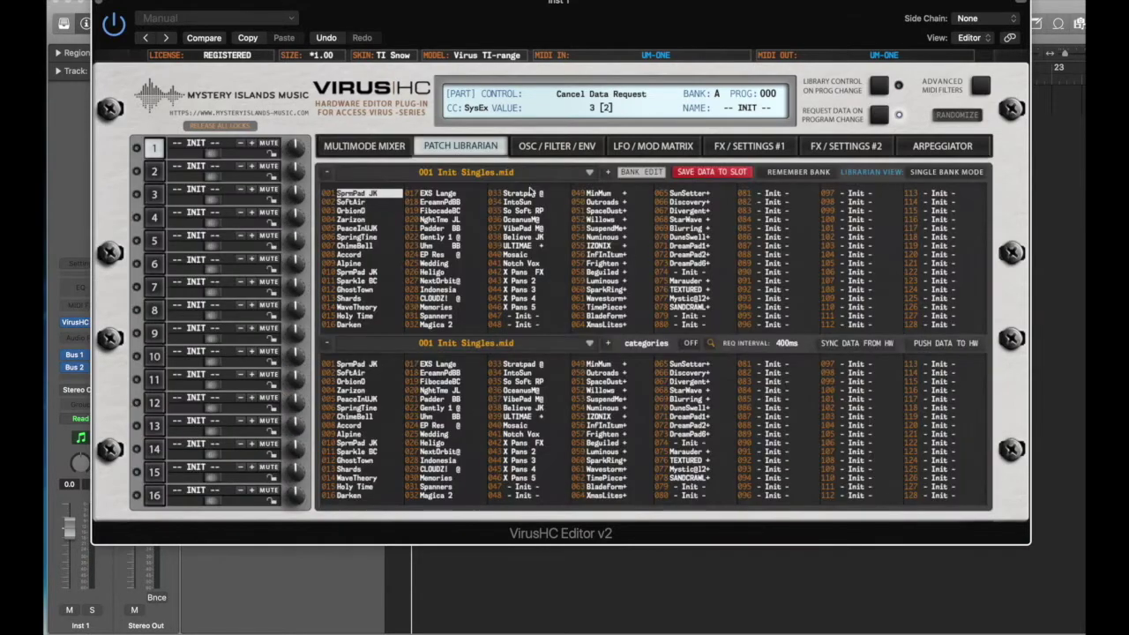
click(364, 147)
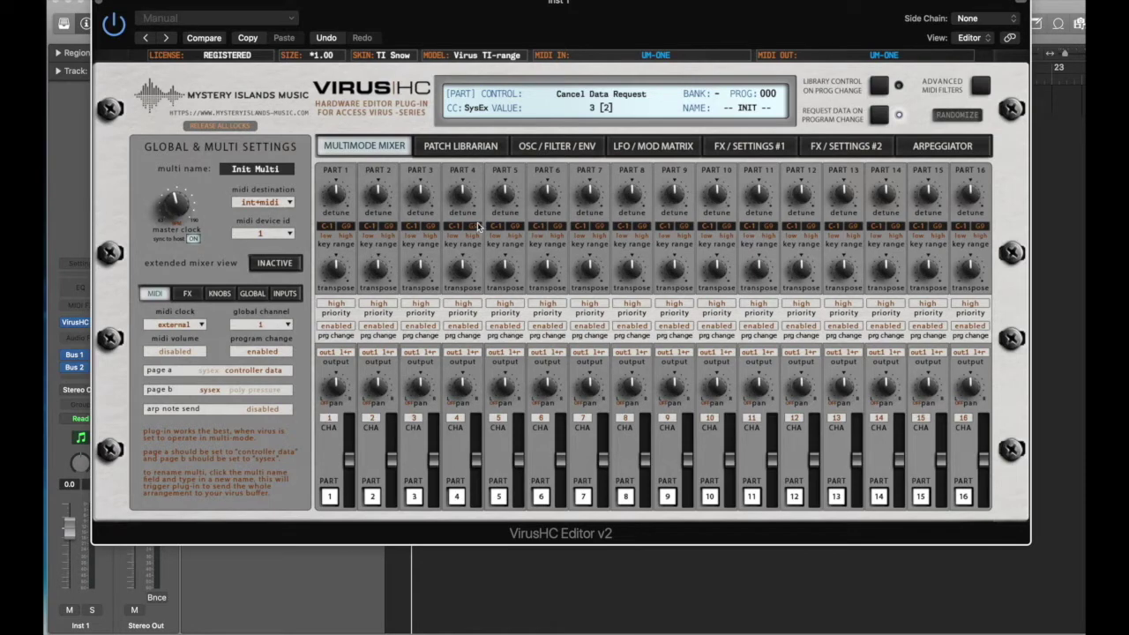
click(452, 146)
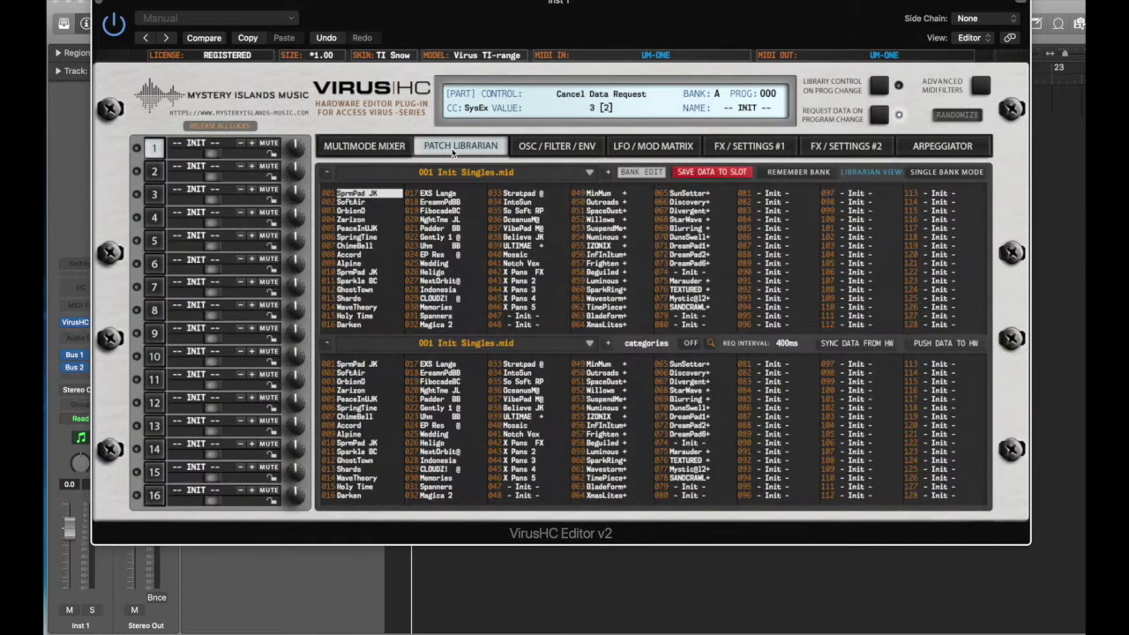
double_click(459, 296)
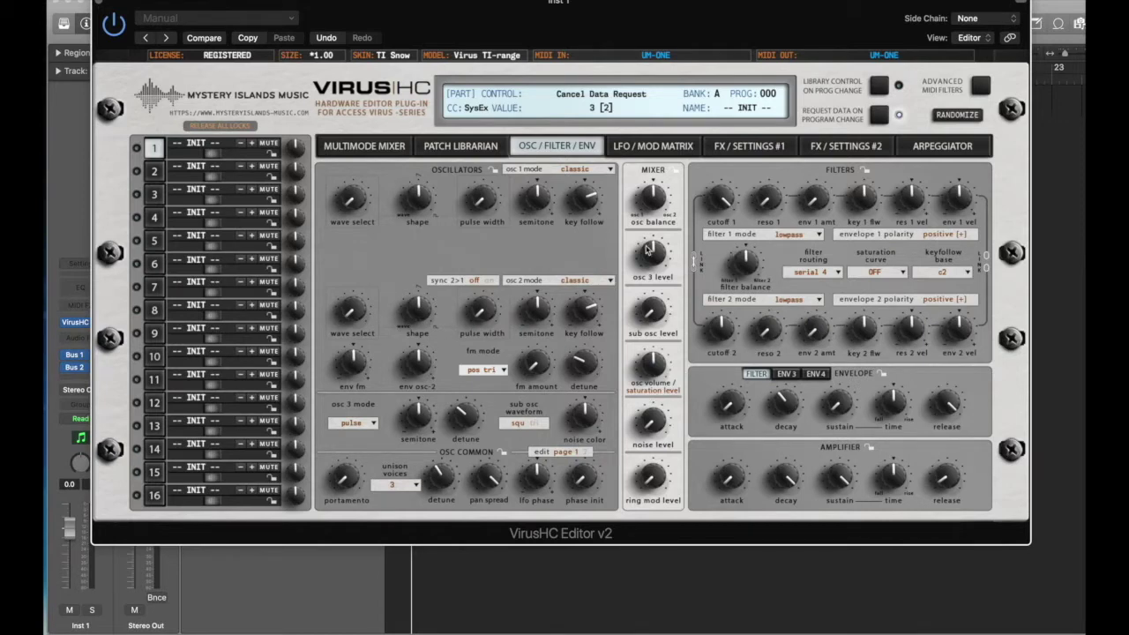
In the mod matrix, set slot 1's destination 2 to osc 1 pitch and slot 2's destination 1 to osc 1 pulsewidth.
click(652, 147)
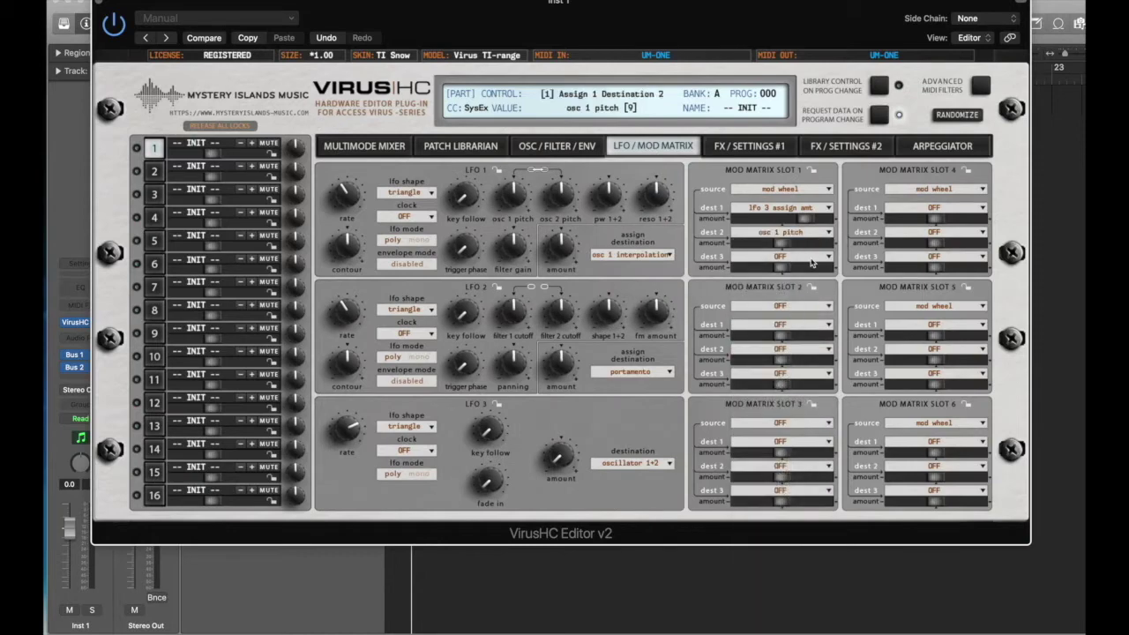
click(791, 326)
click(770, 403)
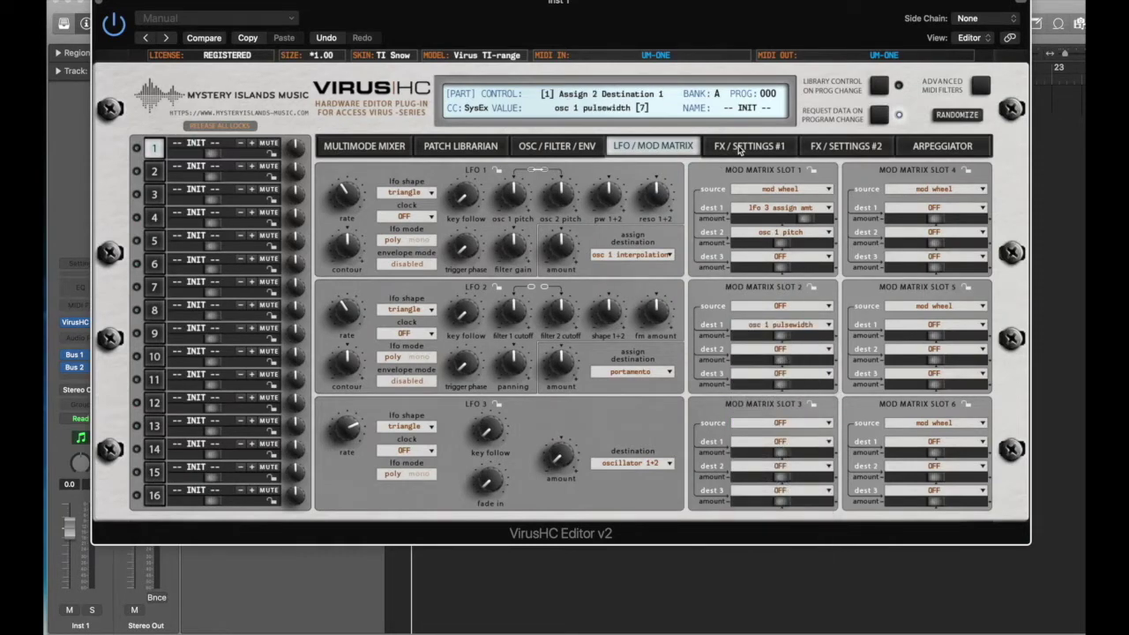
View both FX / Settings pages and the arpeggiator, ending on the oscillator, filter and envelope page.
click(740, 148)
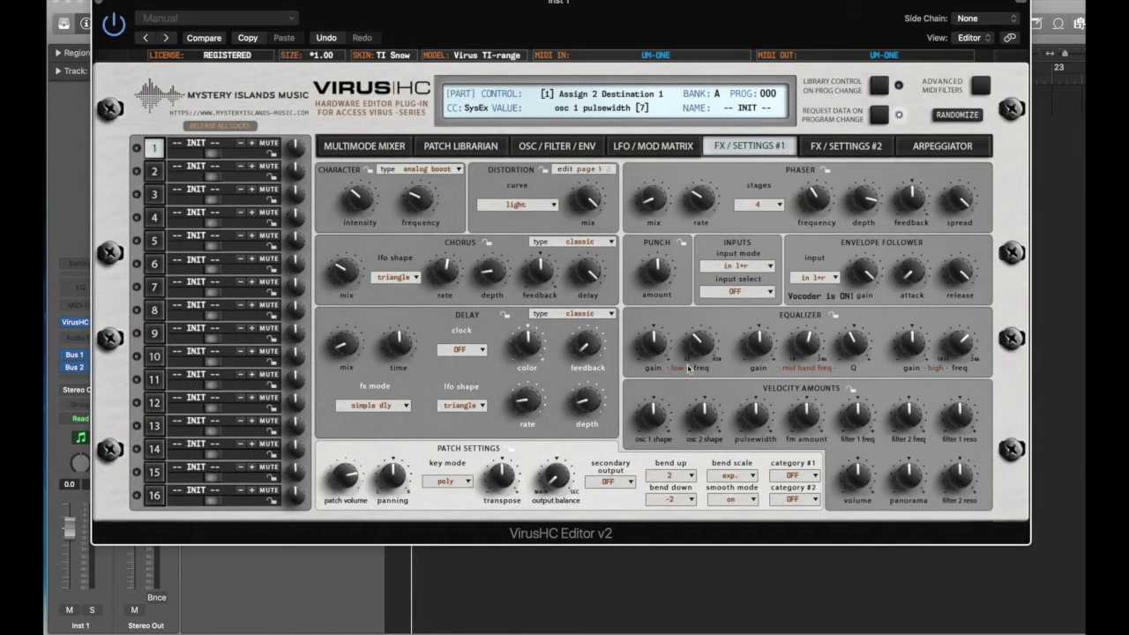
click(842, 150)
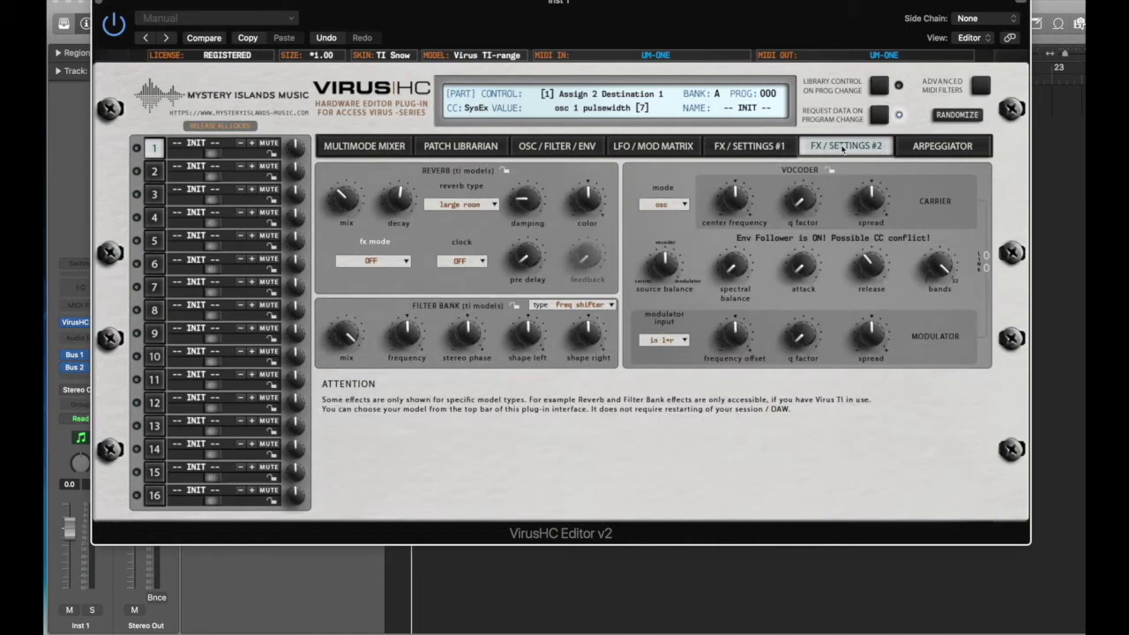
click(953, 148)
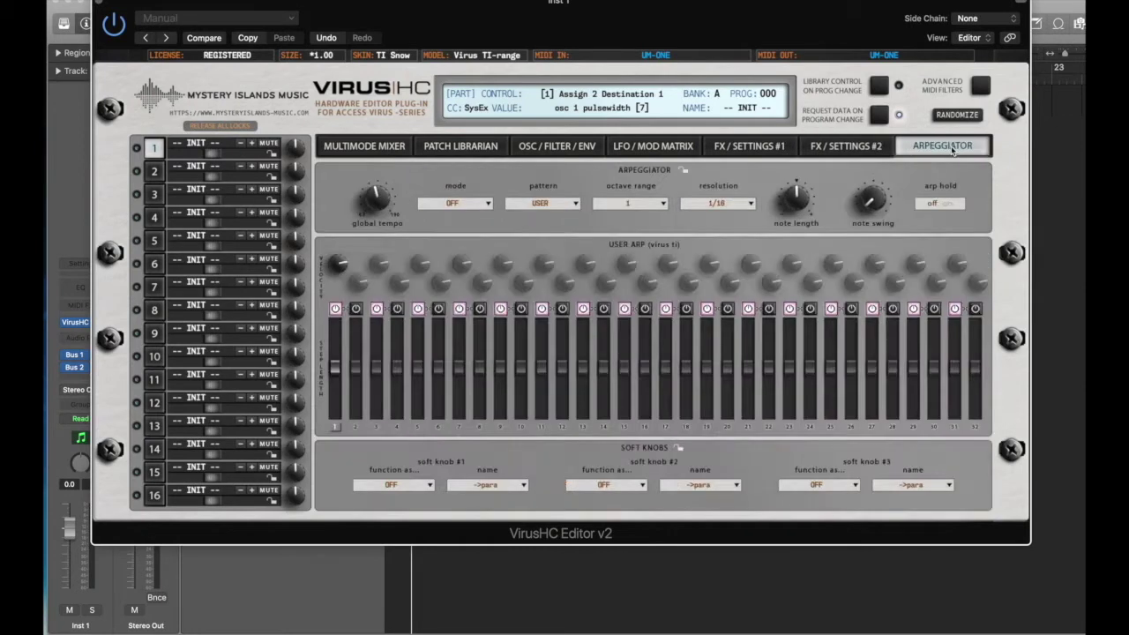
click(676, 149)
click(580, 152)
Examine the available skins and the list of supported Virus models.
click(393, 54)
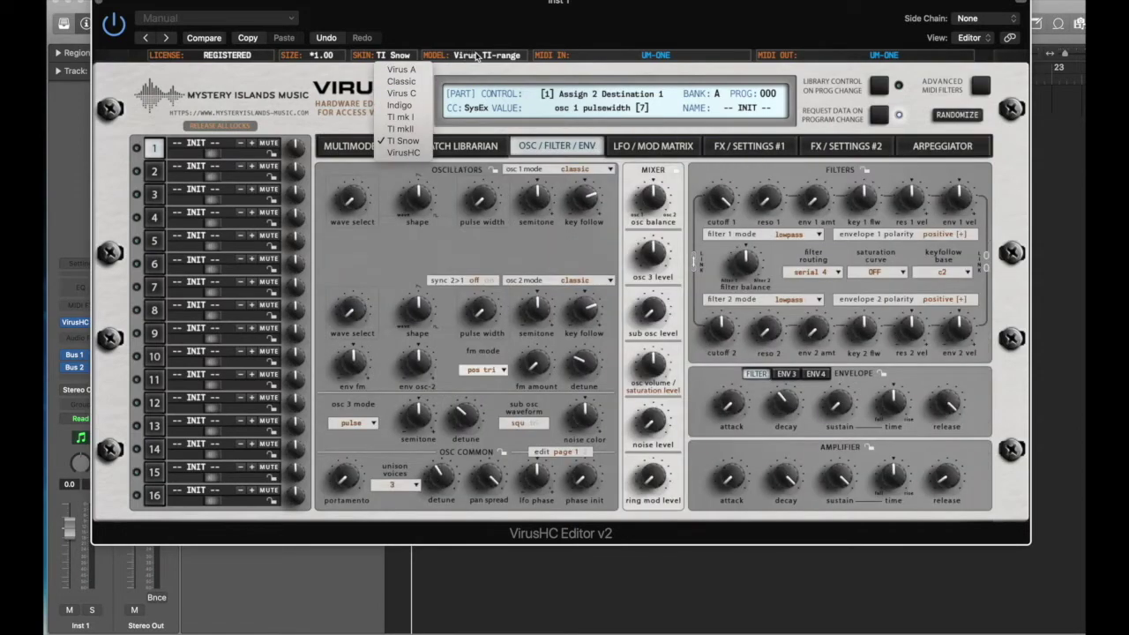
click(476, 56)
click(502, 56)
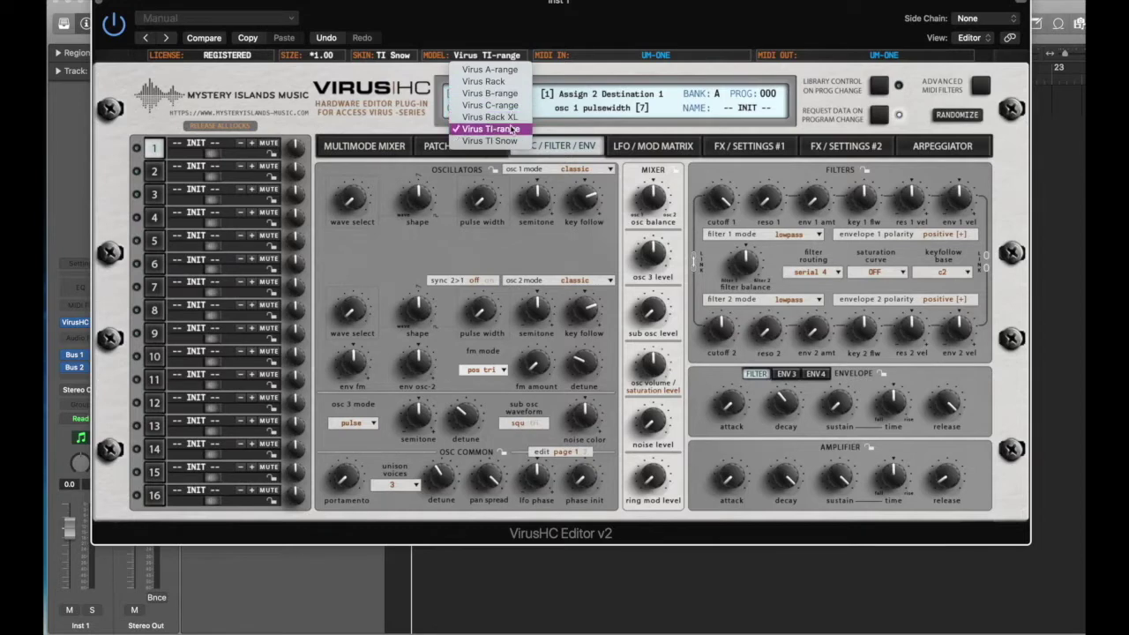
With FX / Settings #1 showing, switch the model to Virus A-range and back to Virus TI-range.
click(746, 152)
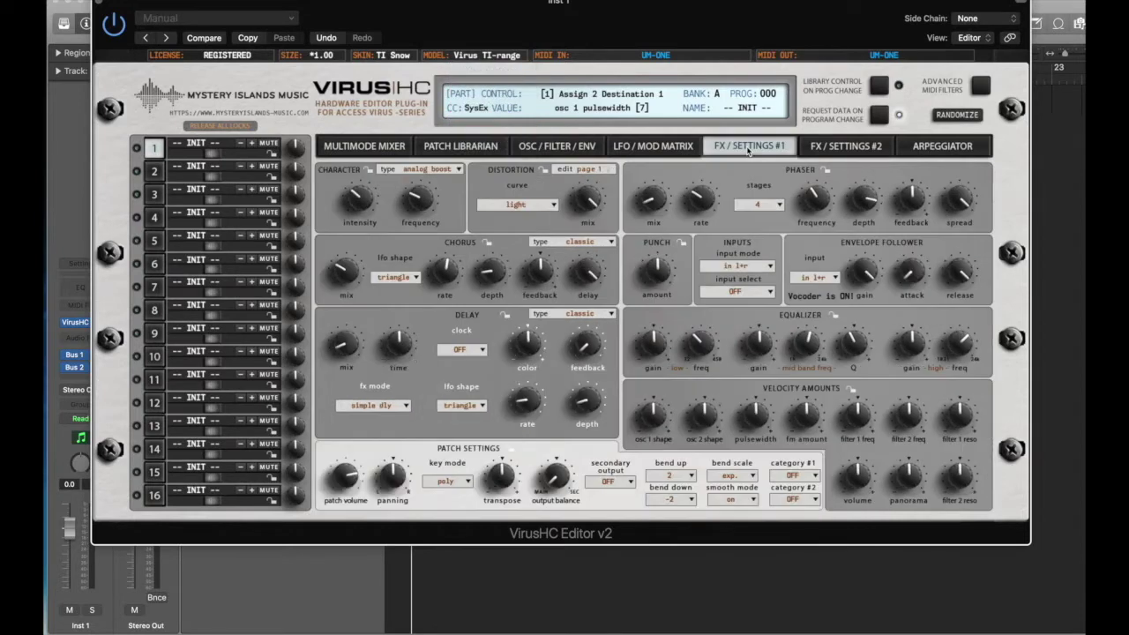
click(747, 150)
click(496, 57)
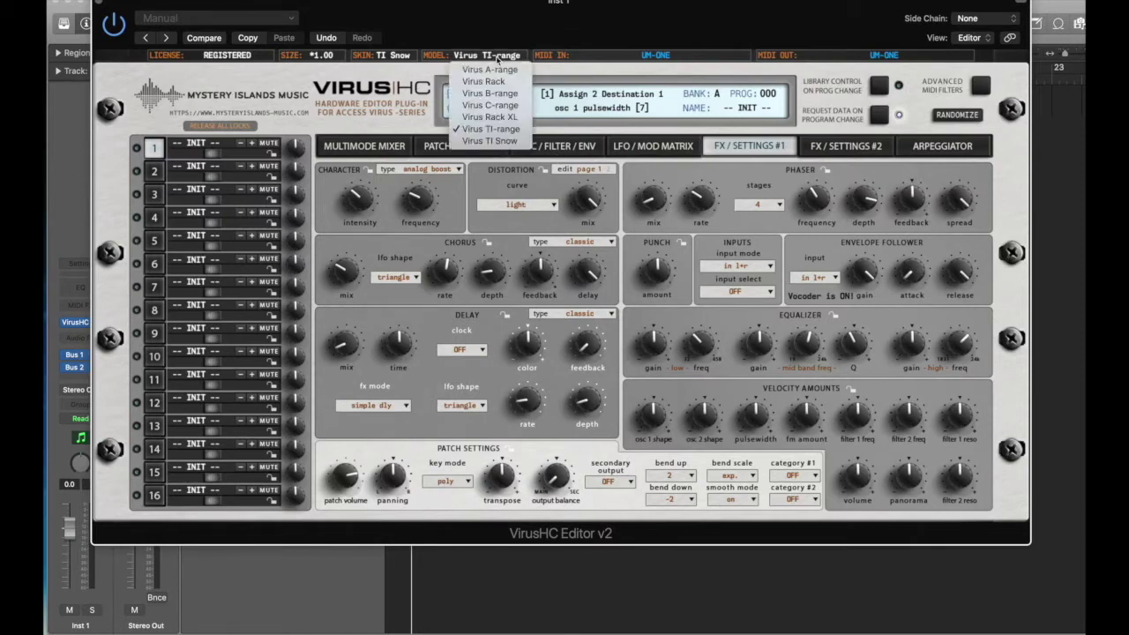
click(489, 70)
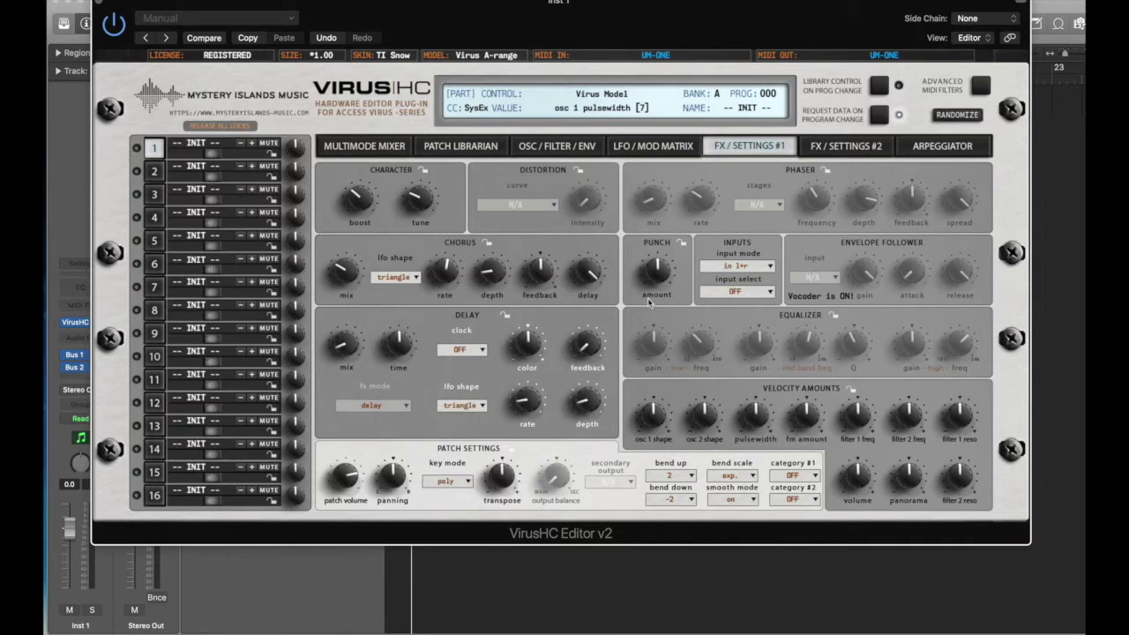
click(505, 55)
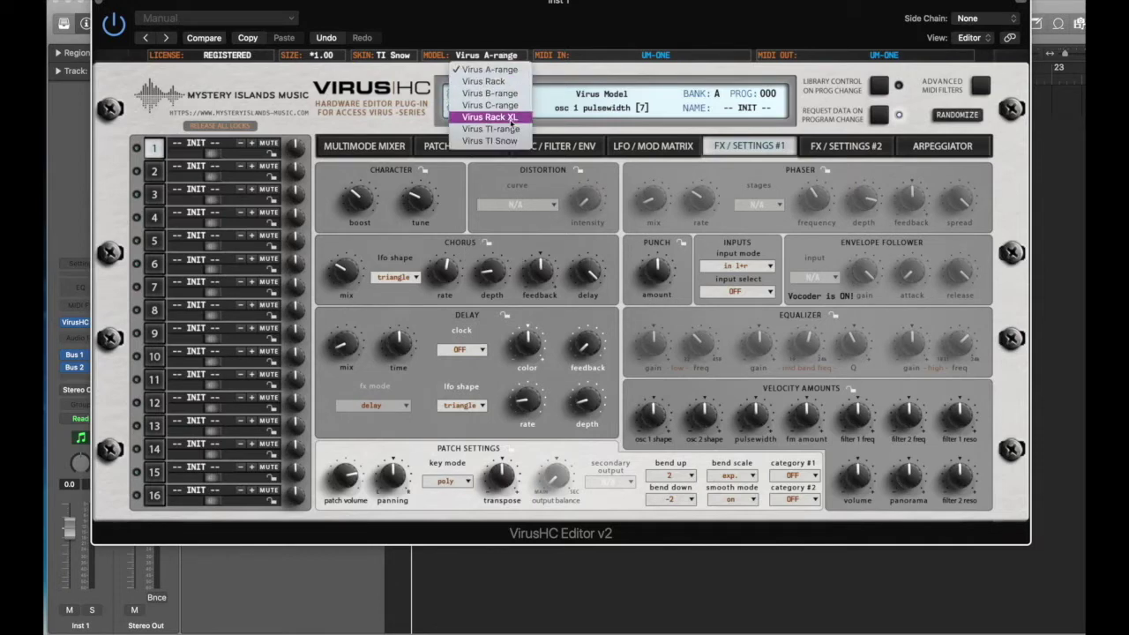
click(511, 127)
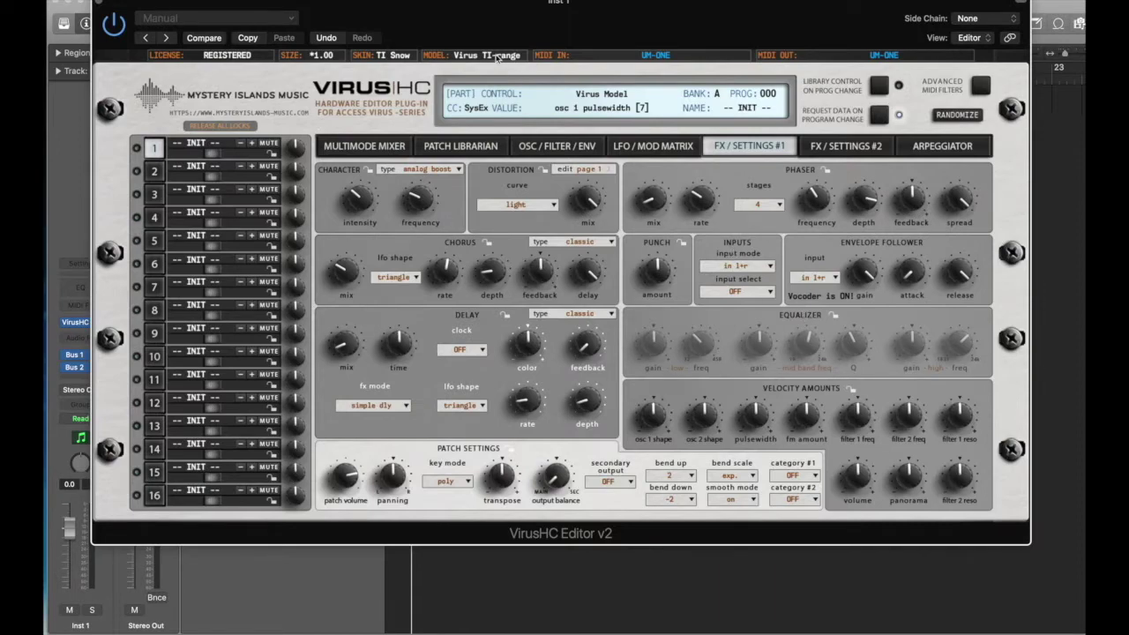
Check the patch librarian again and return to the oscillator, filter and envelope page.
click(619, 146)
click(578, 150)
click(460, 147)
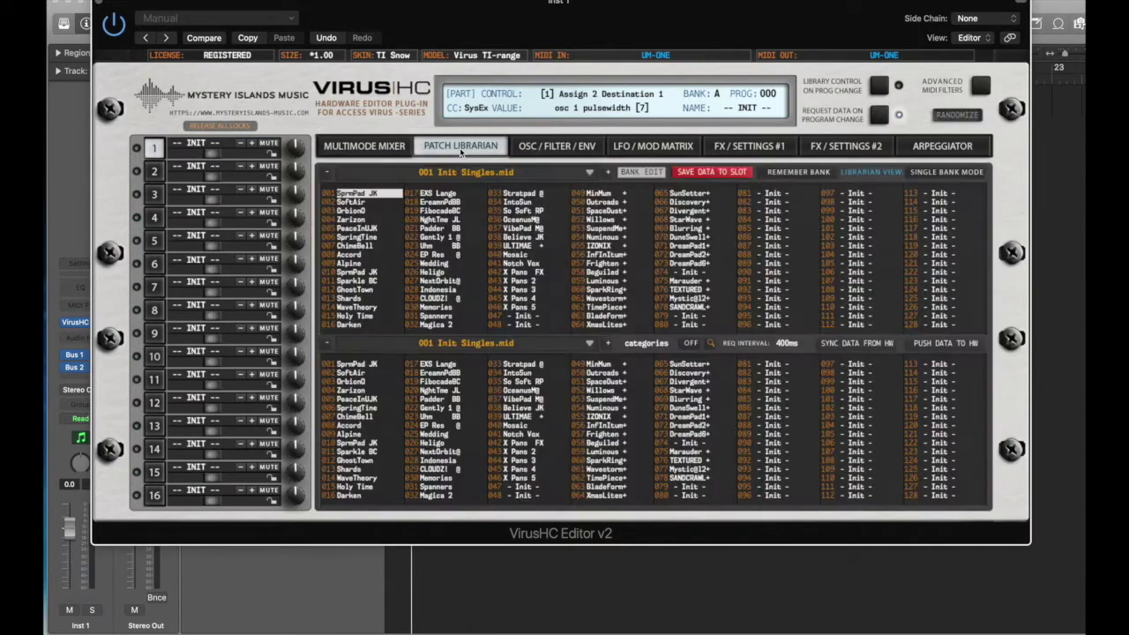
click(559, 146)
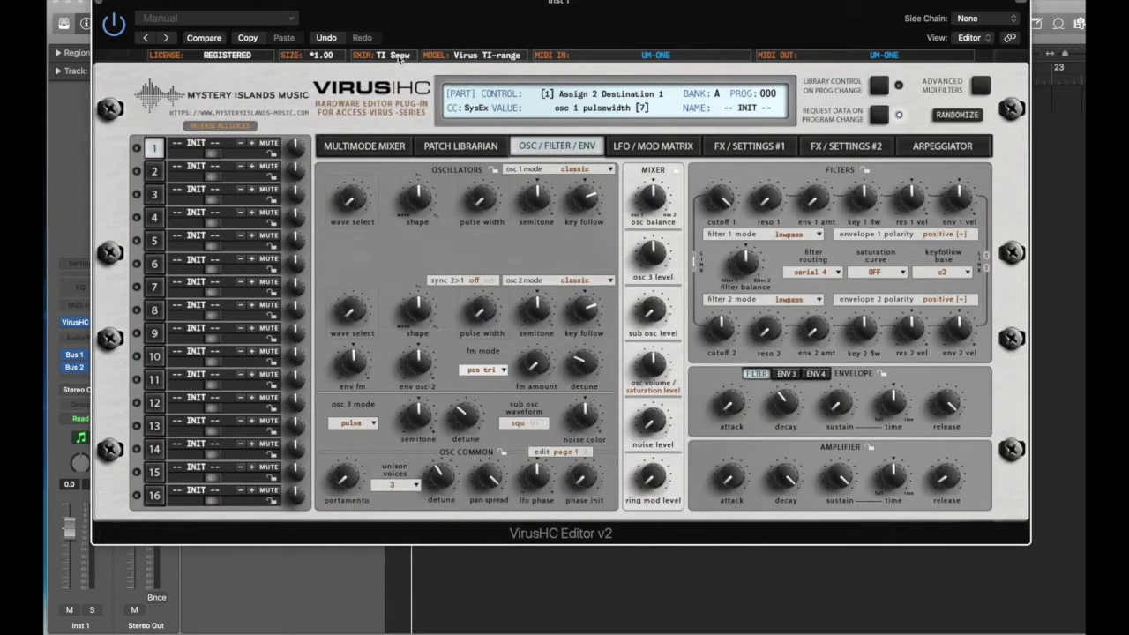
Set the editor's skin to Indigo and move the plug-in window clear of the Inst 1 channel strip.
click(399, 56)
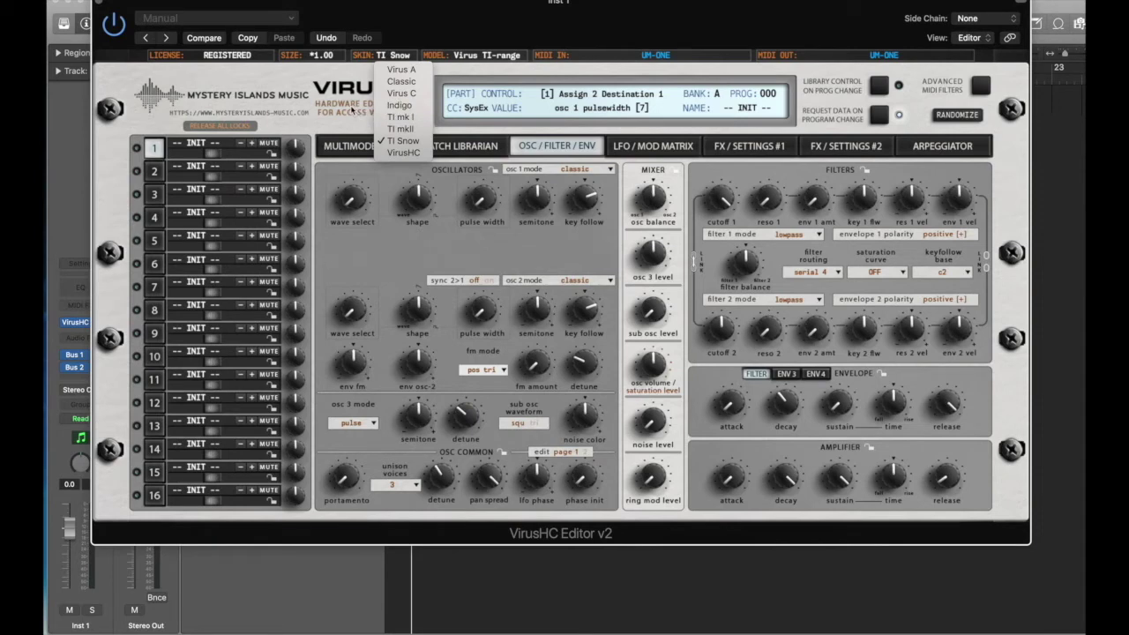
click(400, 106)
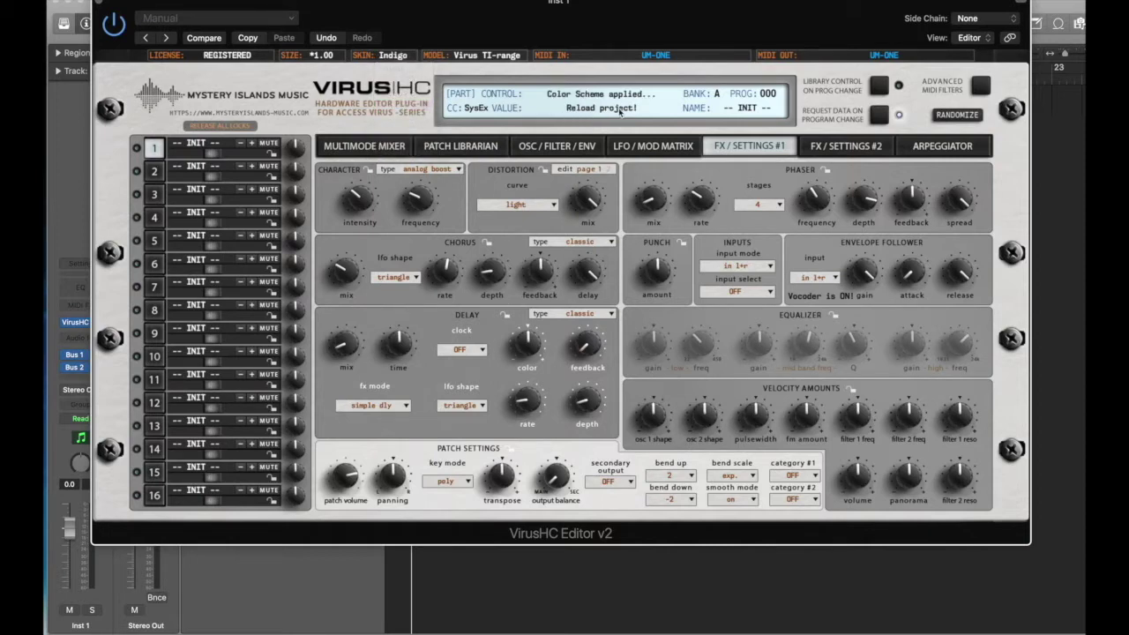
drag(215, 4, 318, 5)
Reload the editor on Inst 1 by swapping the instrument to ES M and back to VirusHC Editor v2 in stereo.
click(95, 322)
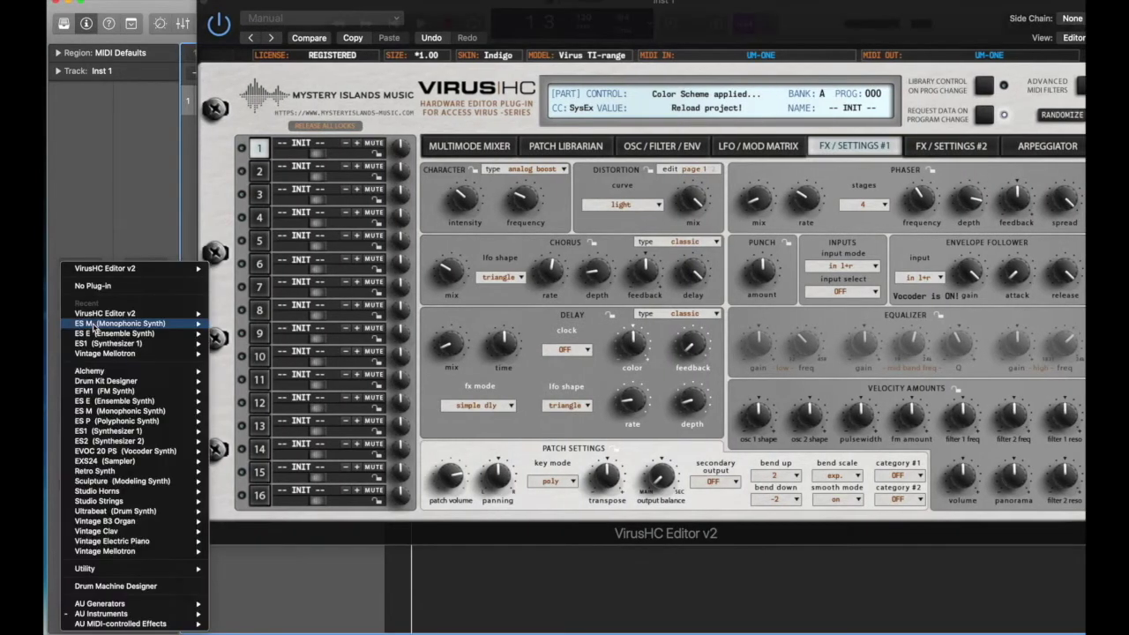
click(231, 411)
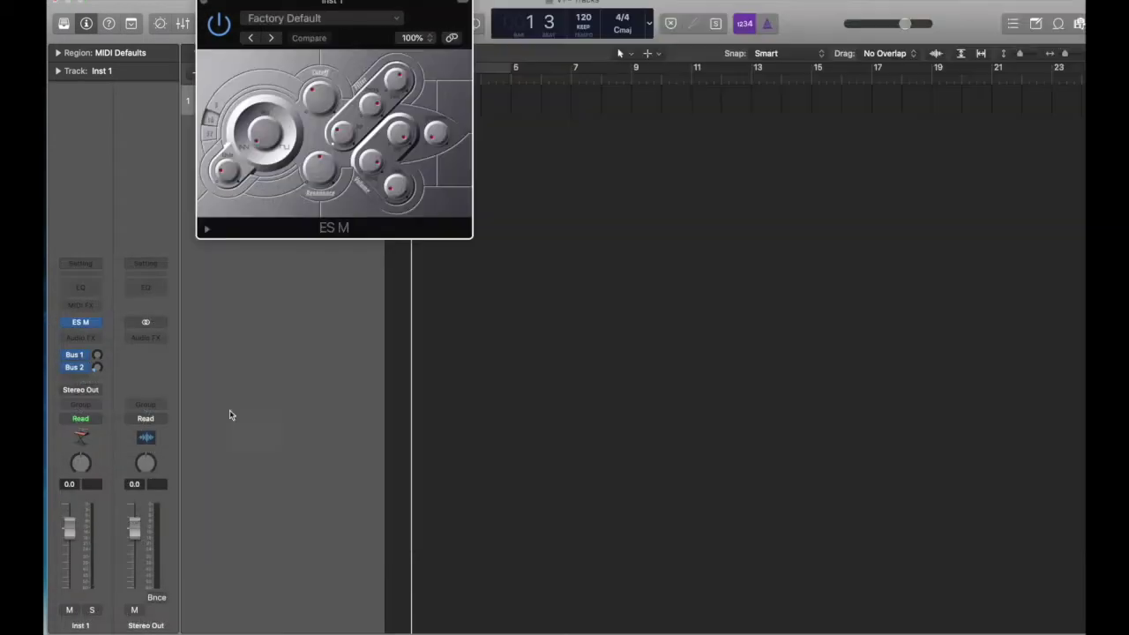
click(92, 323)
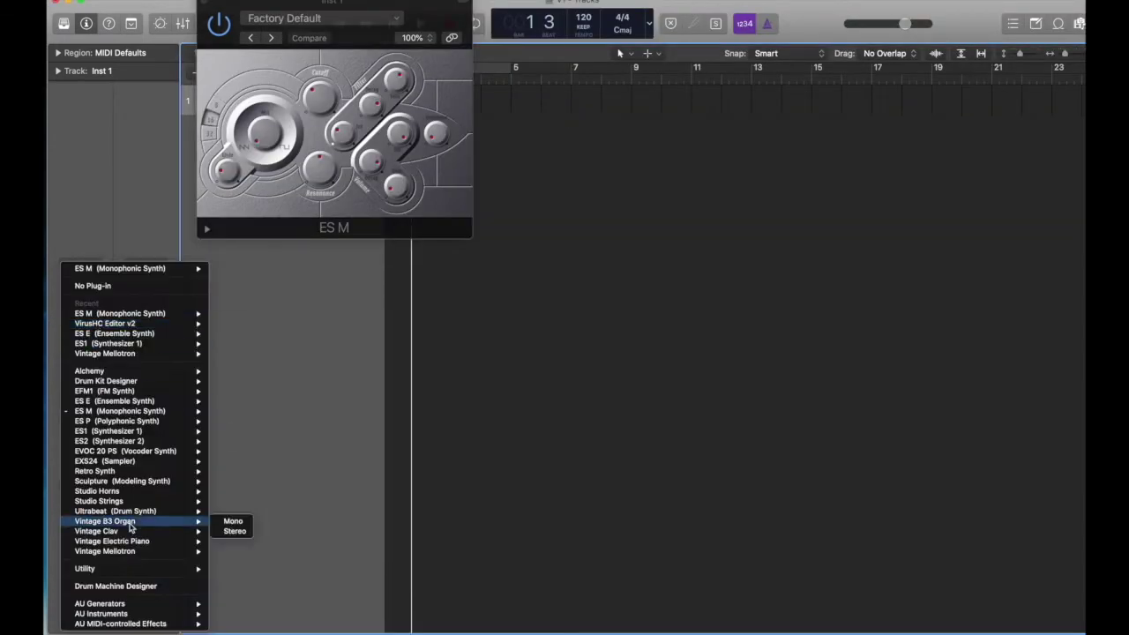
mouse_move(137, 615)
mouse_move(254, 615)
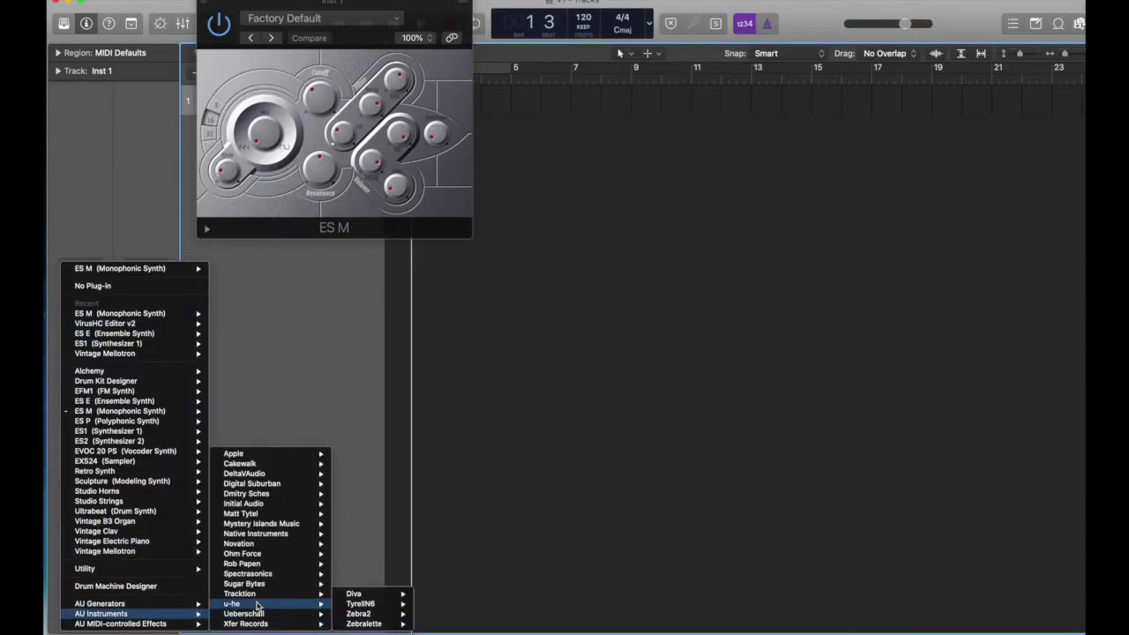
mouse_move(275, 526)
mouse_move(406, 527)
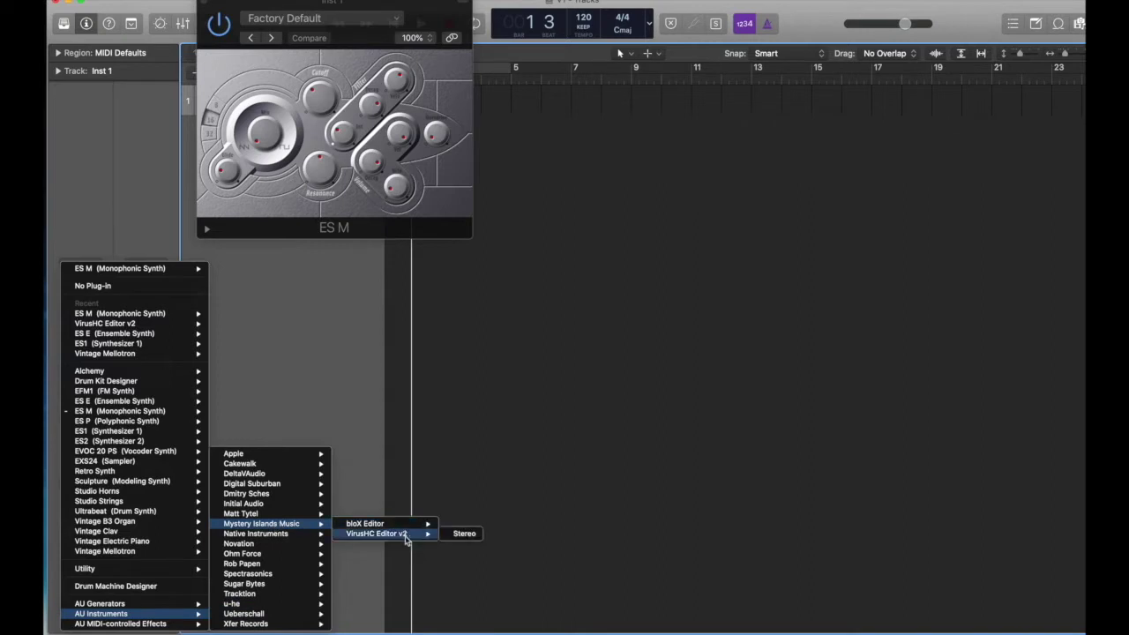
click(460, 535)
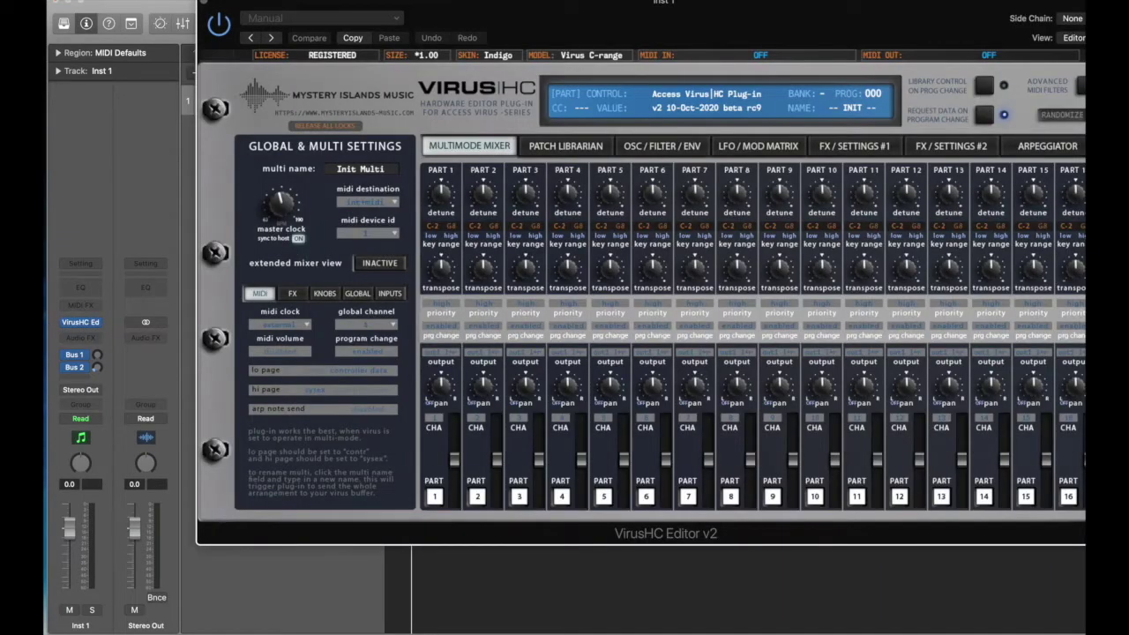
Bring the whole reloaded editor into view and look over its patch librarian and oscillator pages in the Indigo skin.
drag(587, 18, 453, 16)
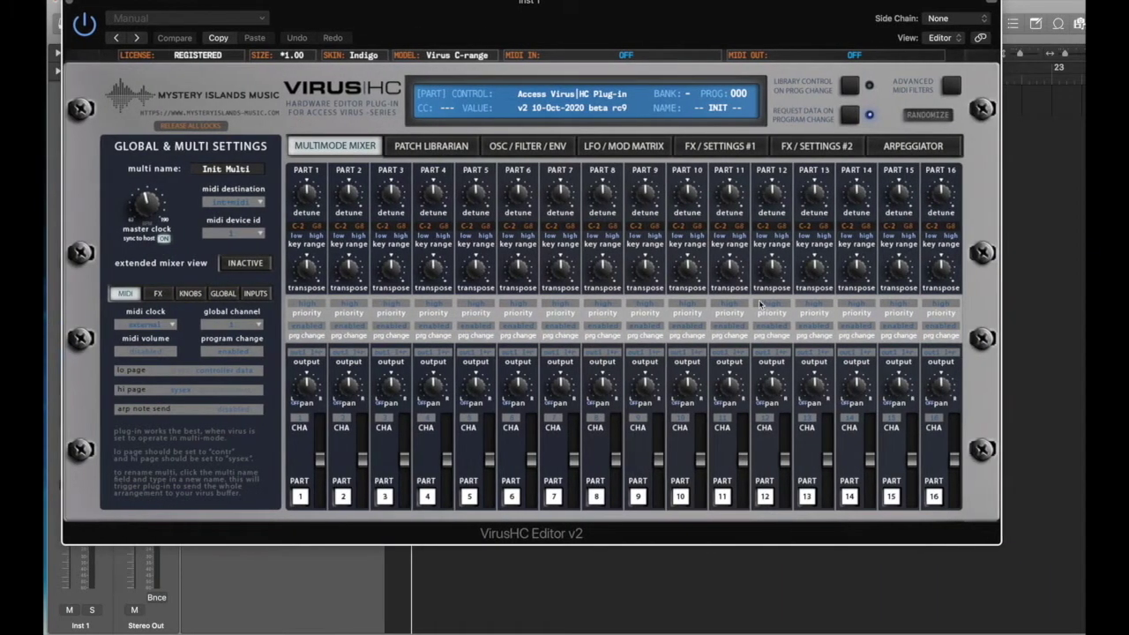
click(426, 150)
click(553, 148)
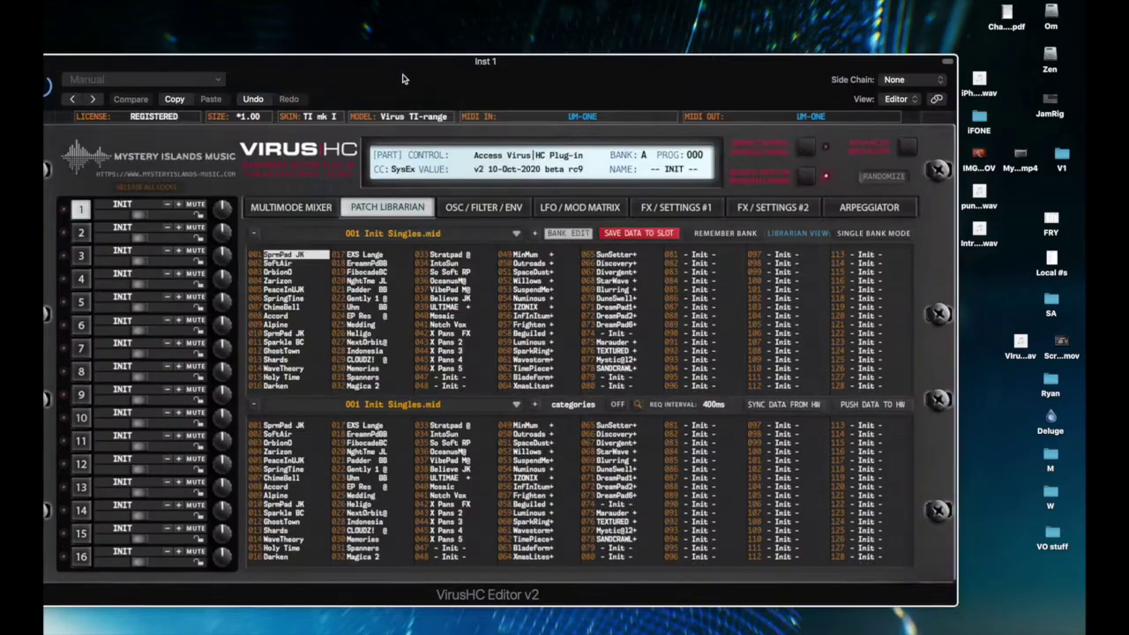
Reposition the plug-in window and load the bank Access Virus Revealed Vol 1.mid into the upper librarian list.
drag(402, 80, 453, 35)
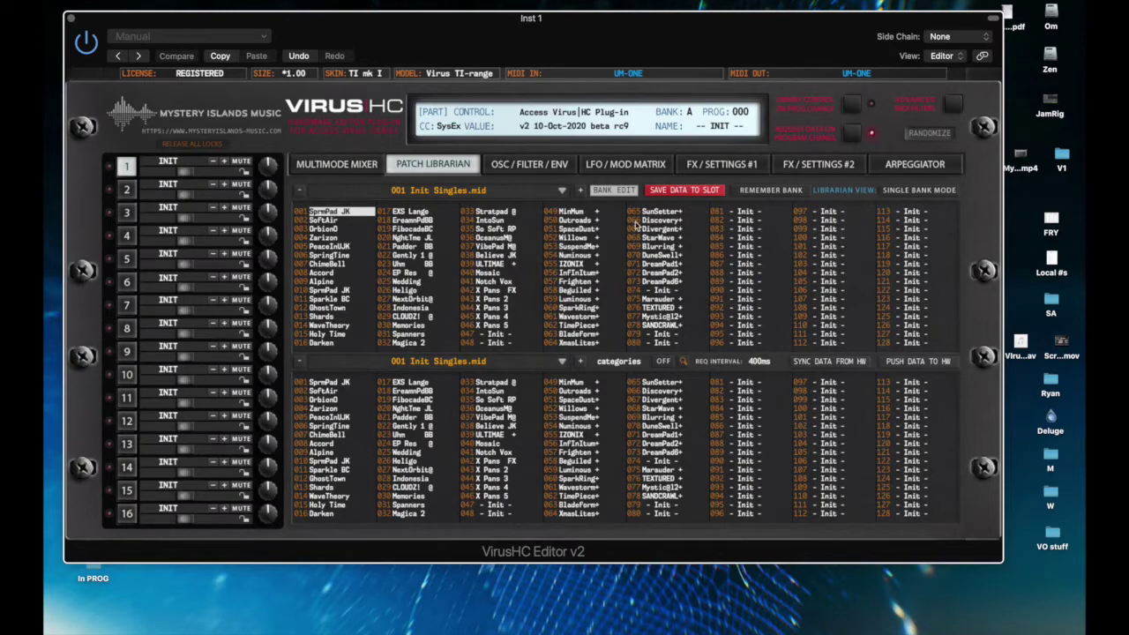
click(545, 190)
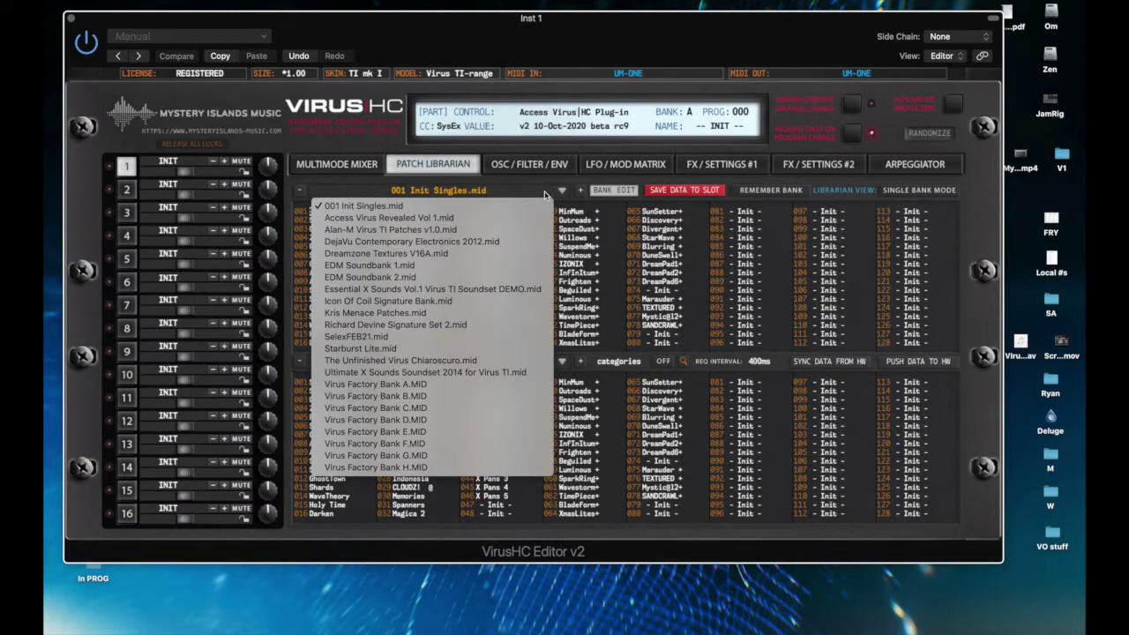
click(437, 218)
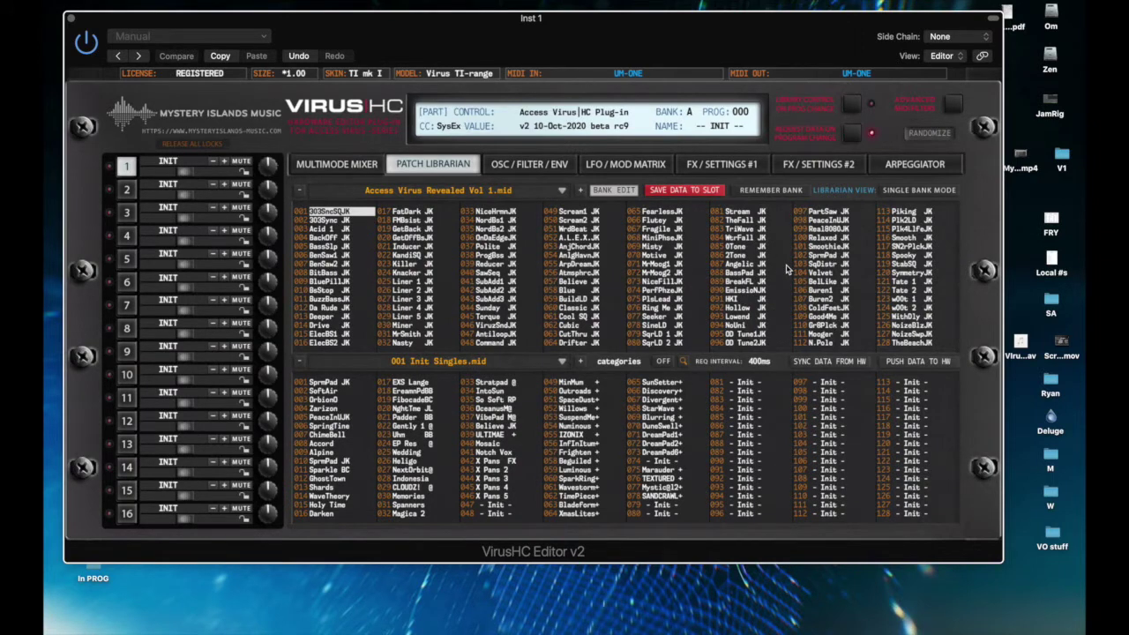
Examine the bank editing options, including the RAM and ROM banks available for requesting patch data.
click(581, 190)
click(582, 188)
click(605, 191)
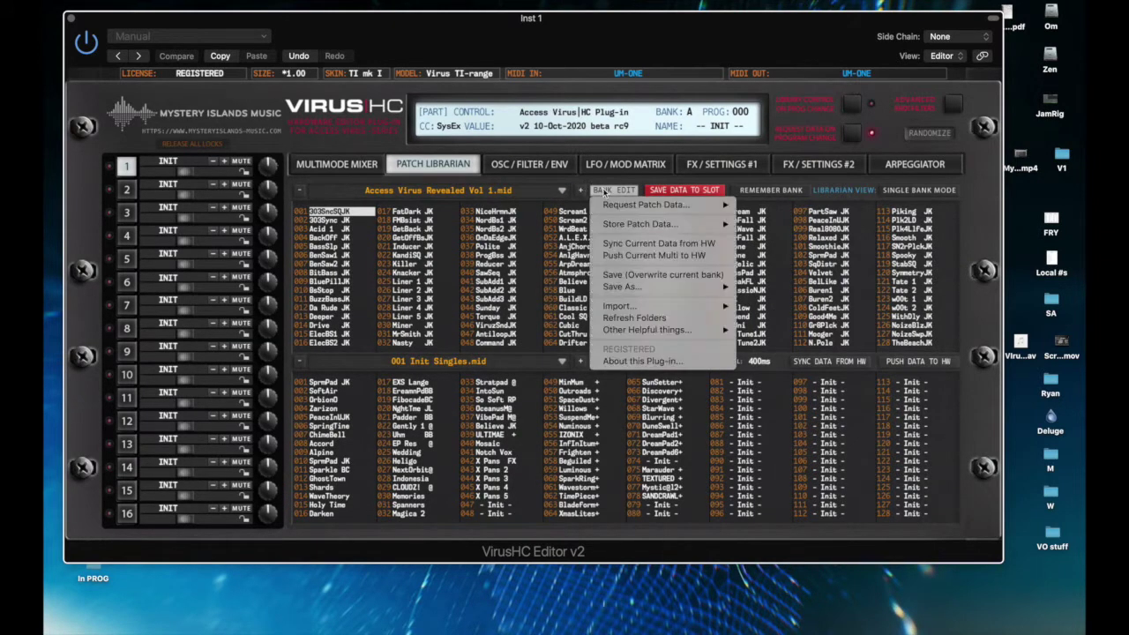
mouse_move(623, 206)
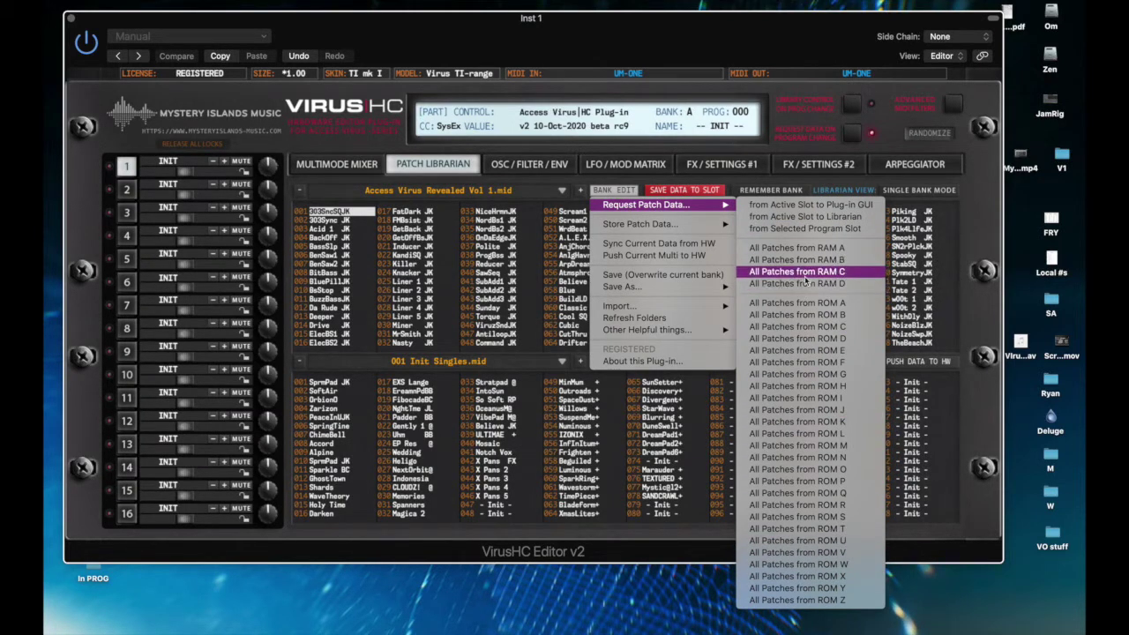
click(477, 194)
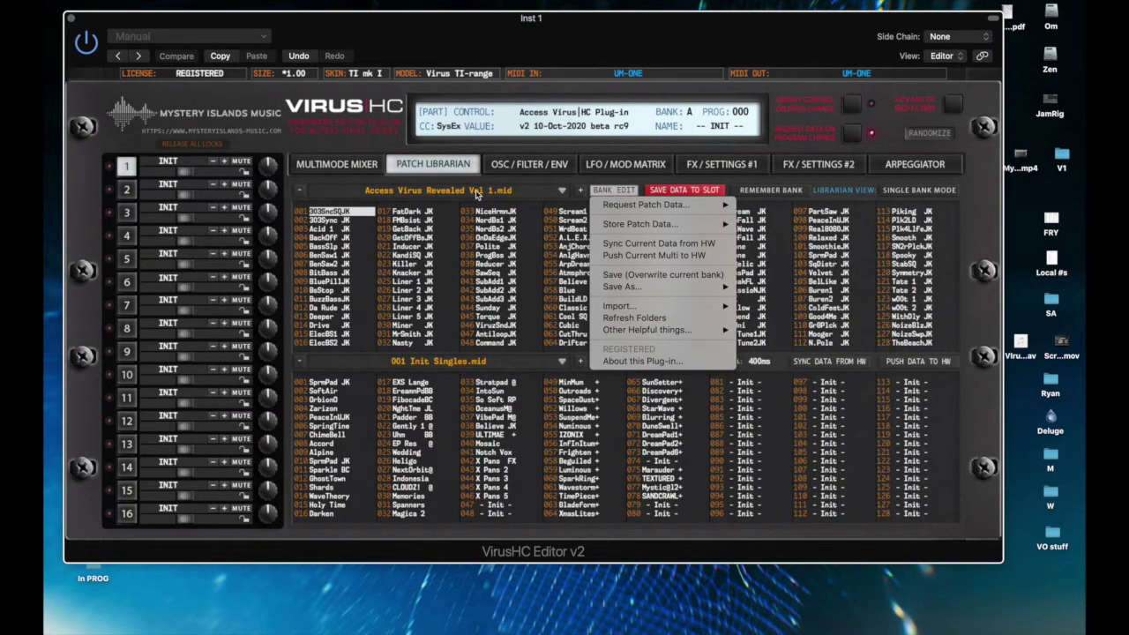
Load the patch BenSaw1 JK from the upper bank into part 1.
click(325, 258)
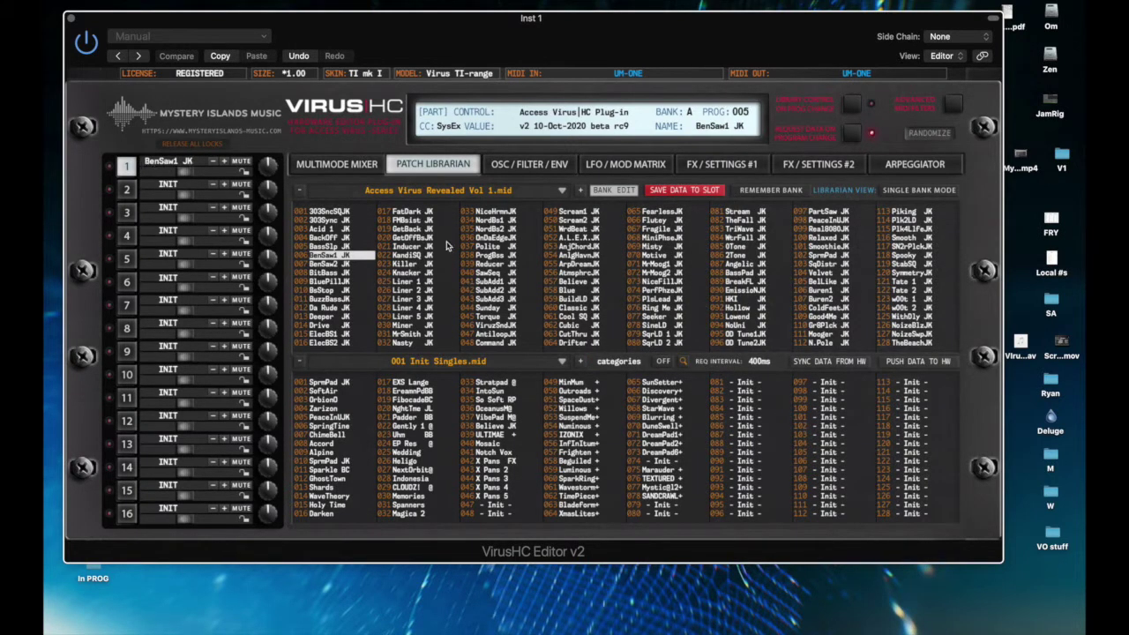
Try hypersaw mode on oscillator 1 of the BenSaw1 JK patch and set the oscillator to wavetable mode.
click(519, 168)
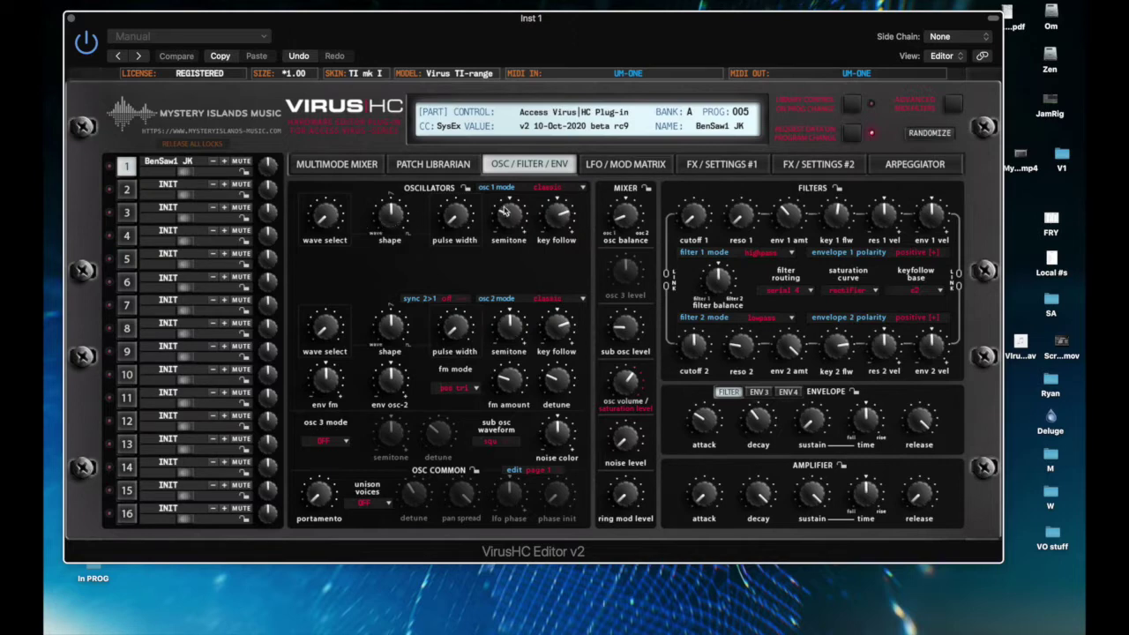
click(549, 188)
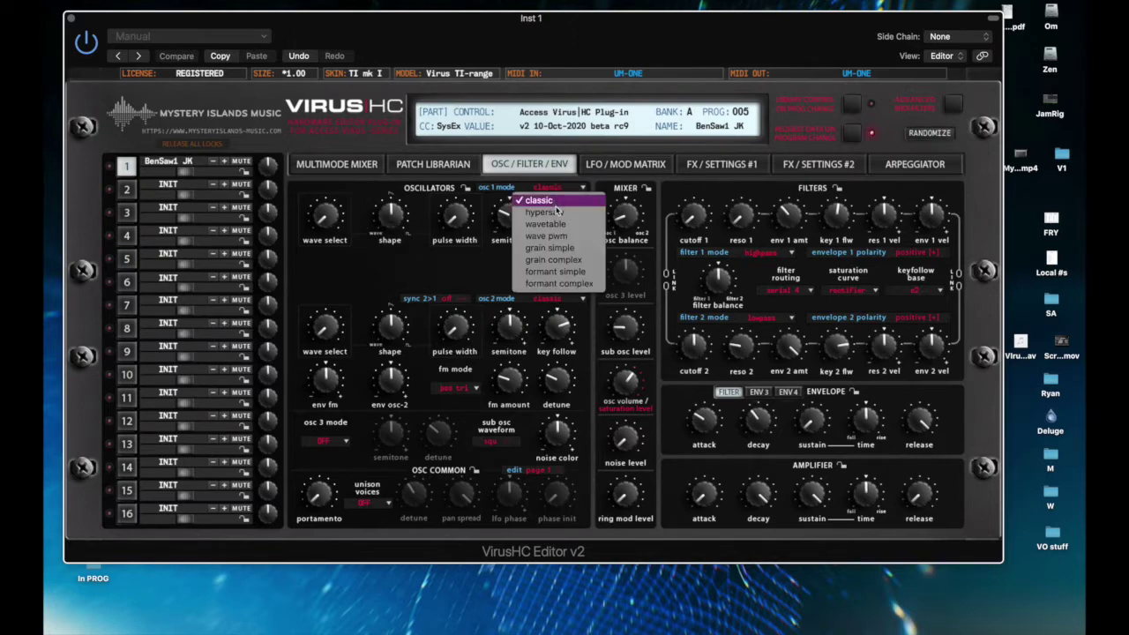
click(557, 211)
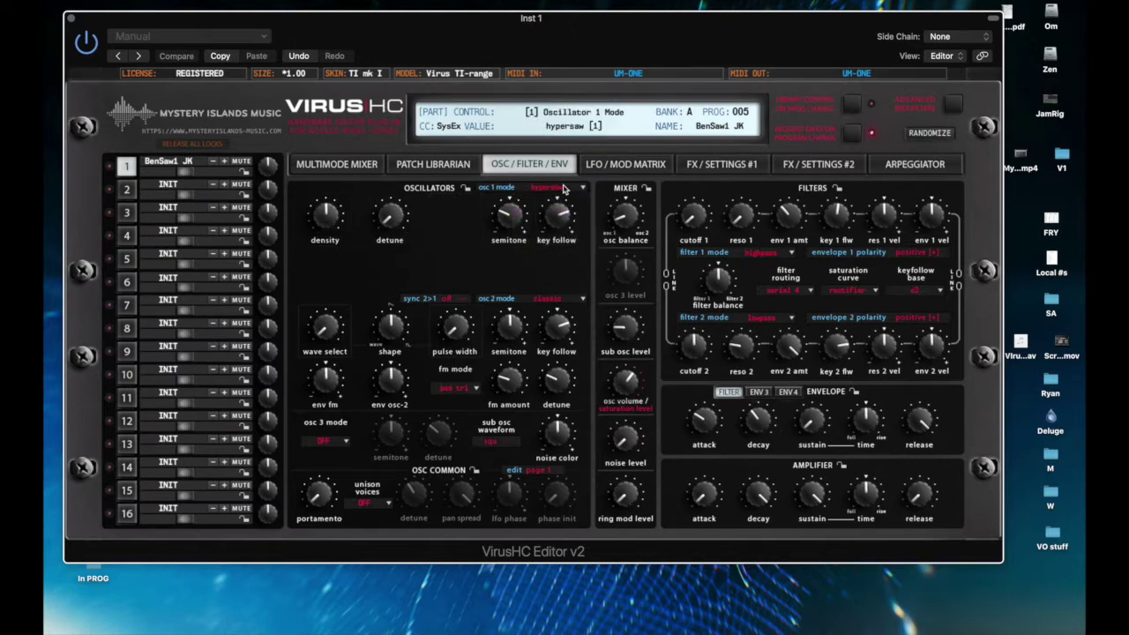
click(564, 190)
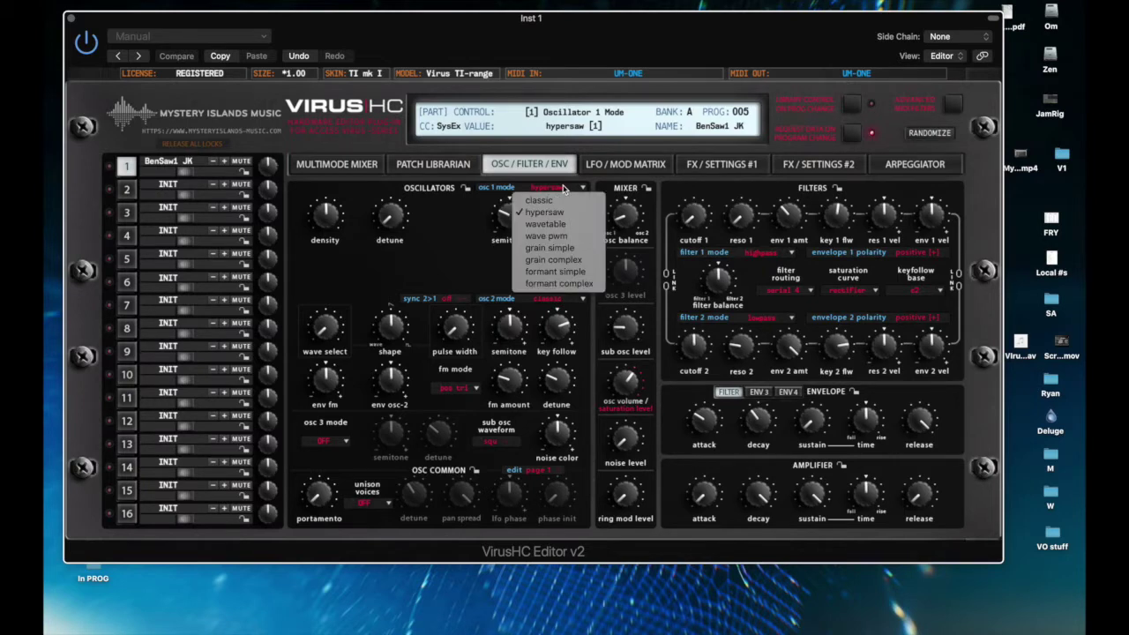
click(569, 224)
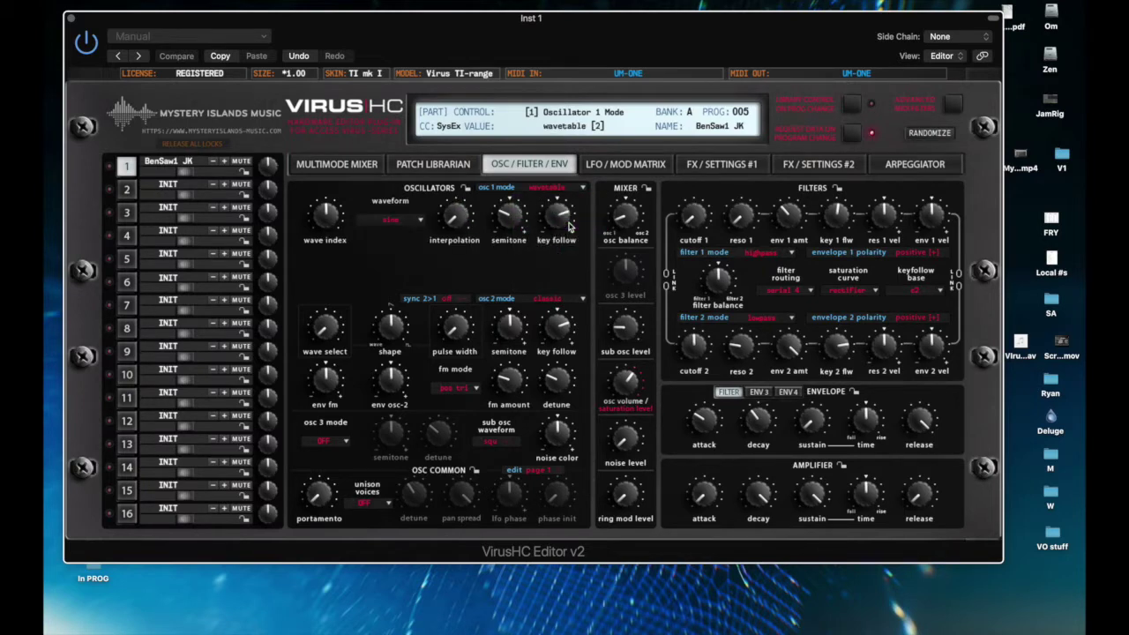
Examine the whole list of wavetable waveforms offered for oscillator 1 without picking a different one.
click(413, 221)
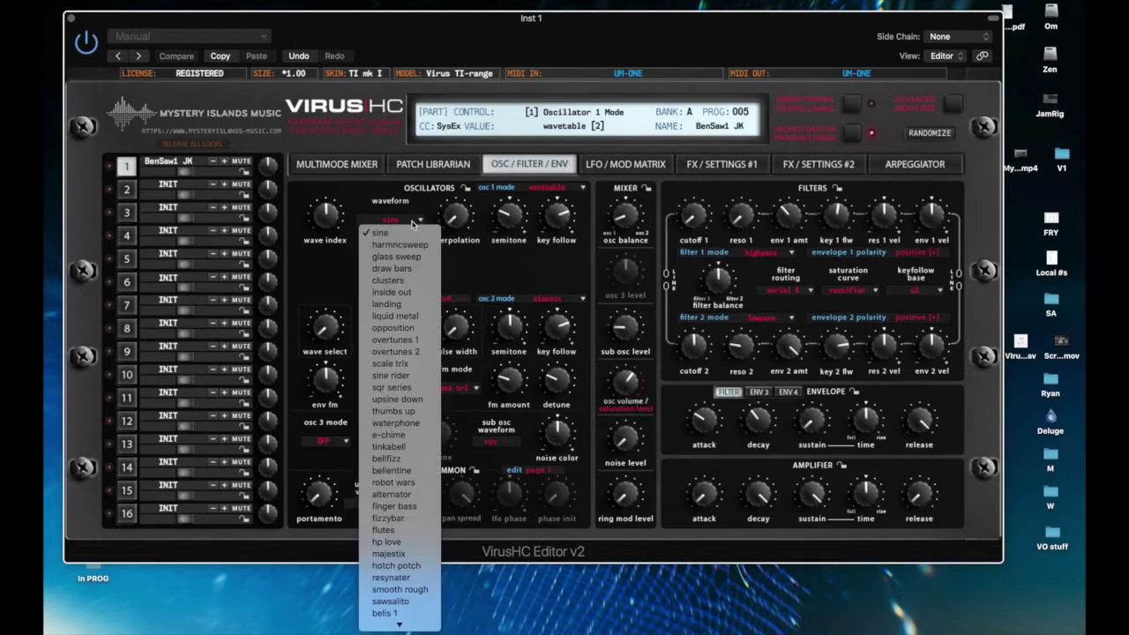
scroll(421, 459, down, 10)
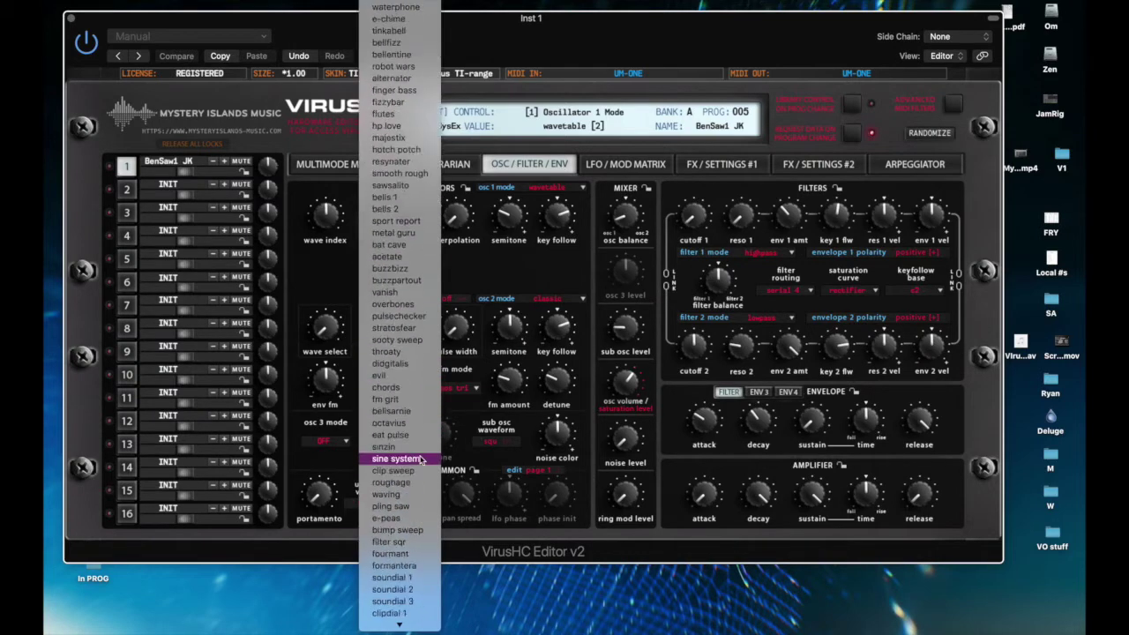
scroll(420, 460, down, 5)
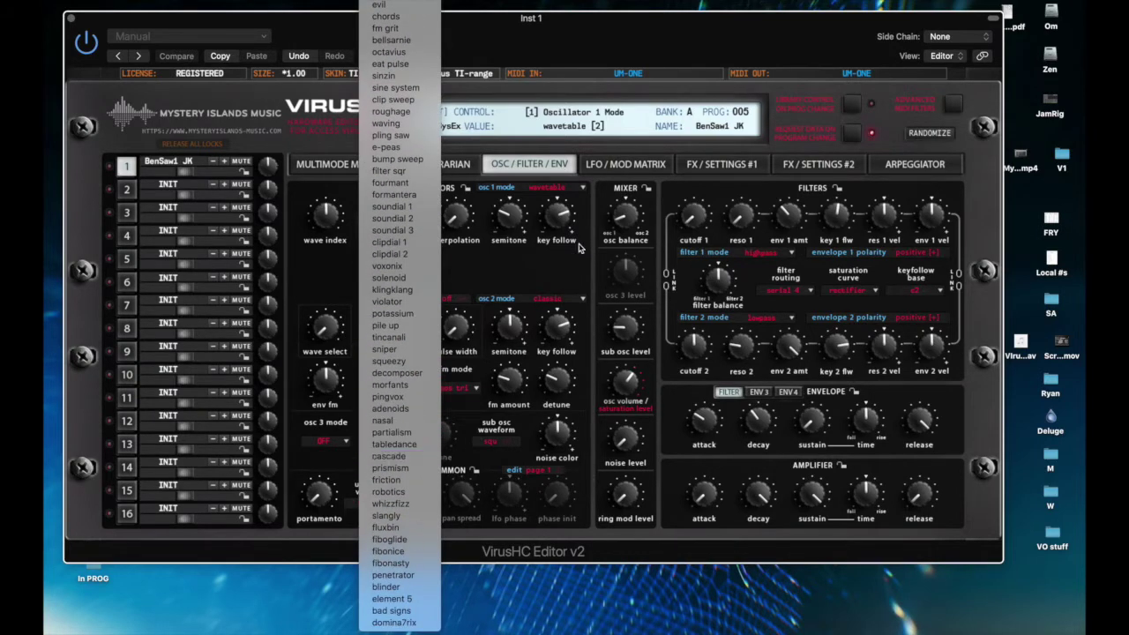
click(558, 263)
In mod matrix slot 1, set the source to keyfollow and destination 1 to osc init phase.
click(628, 166)
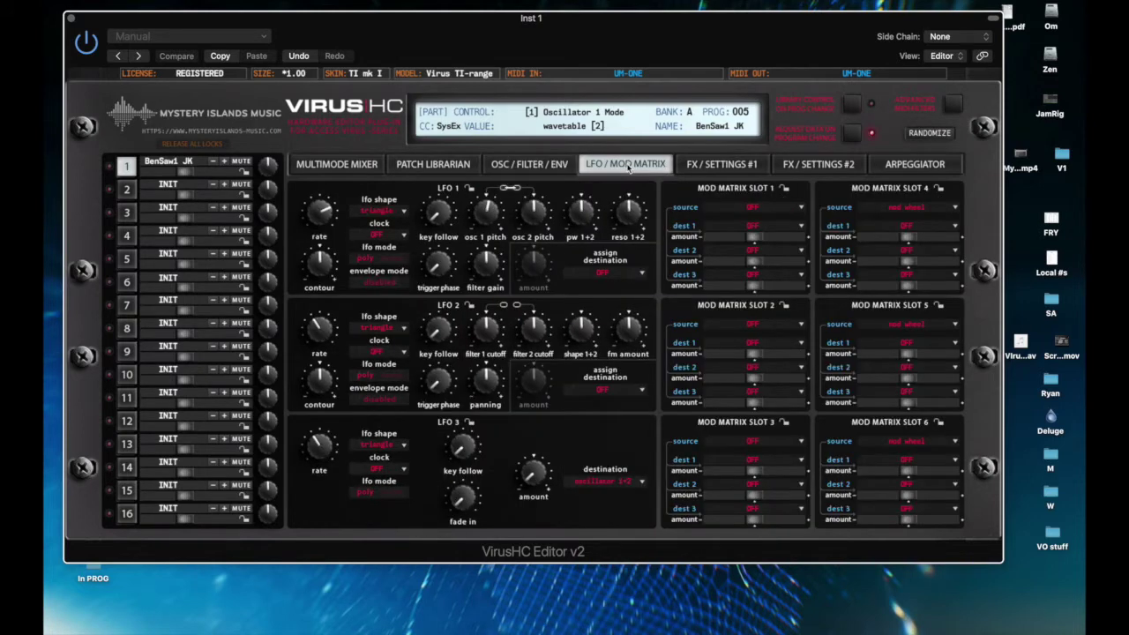
click(777, 209)
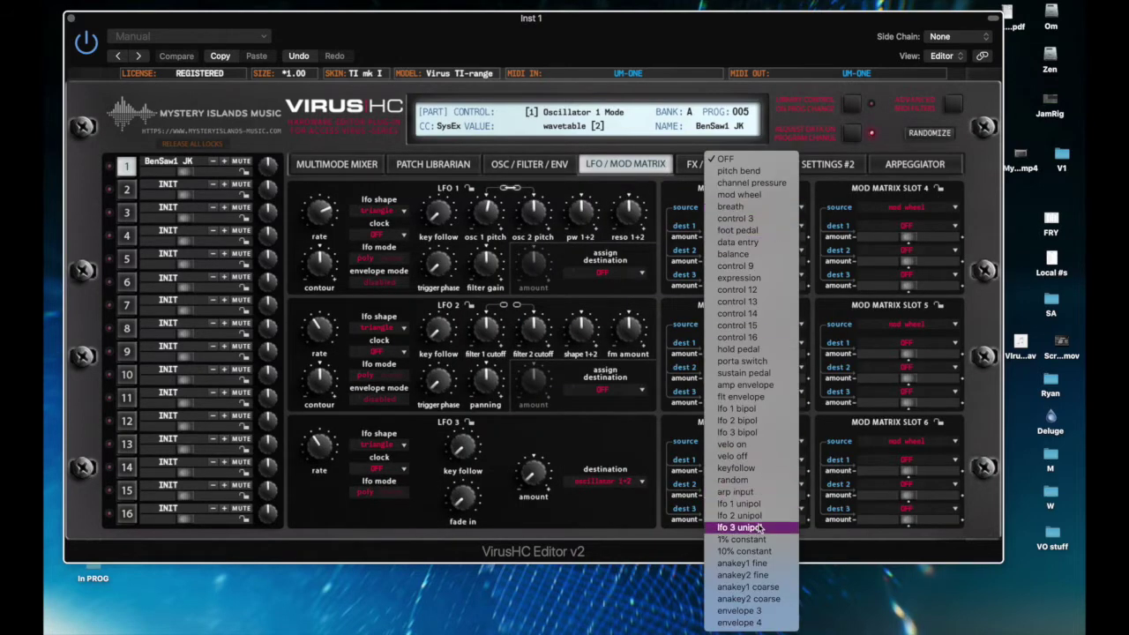
click(737, 468)
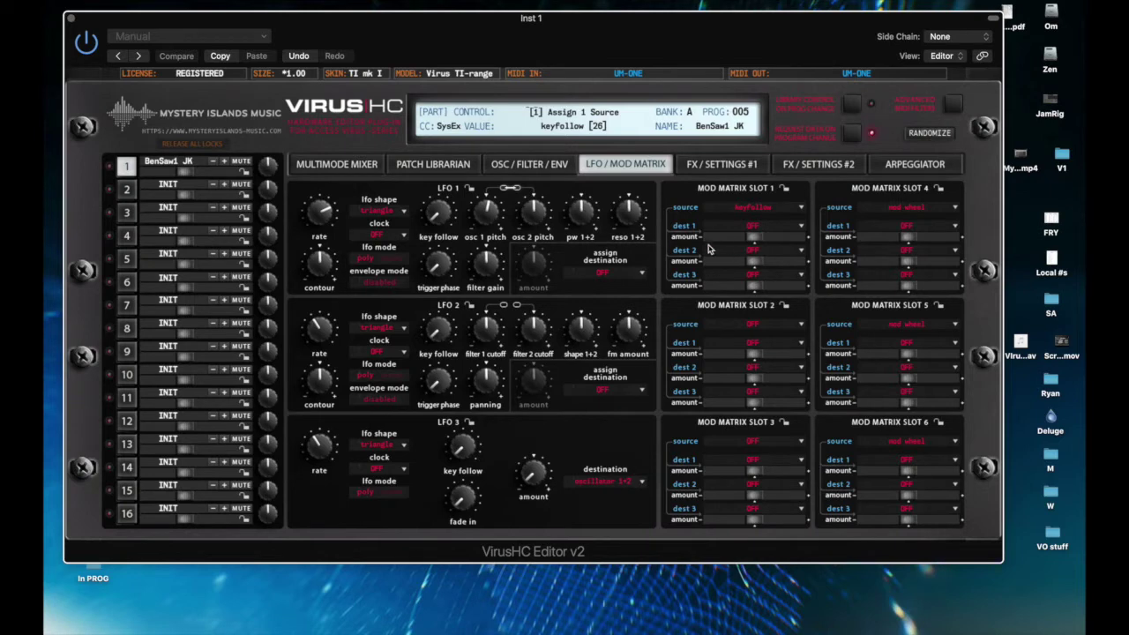
click(798, 225)
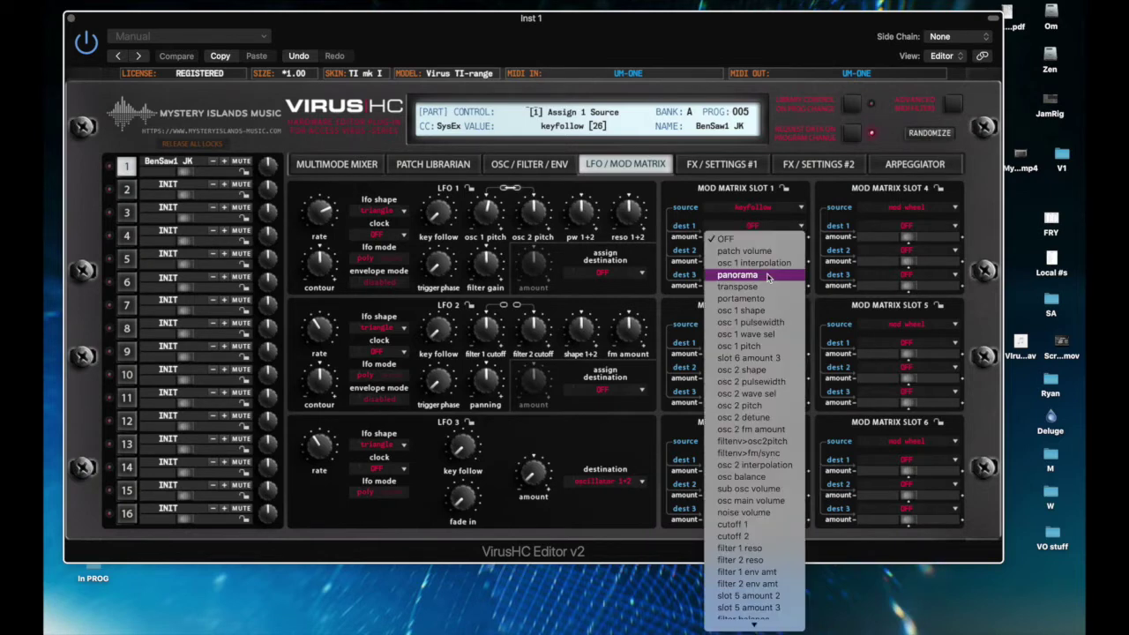
mouse_move(754, 623)
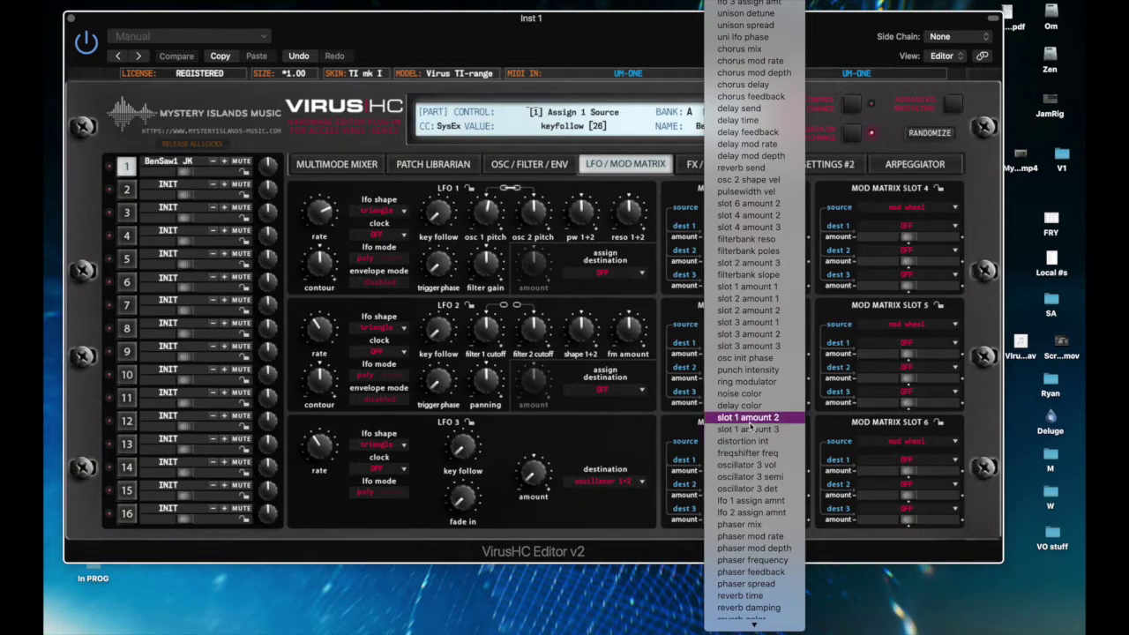
click(745, 359)
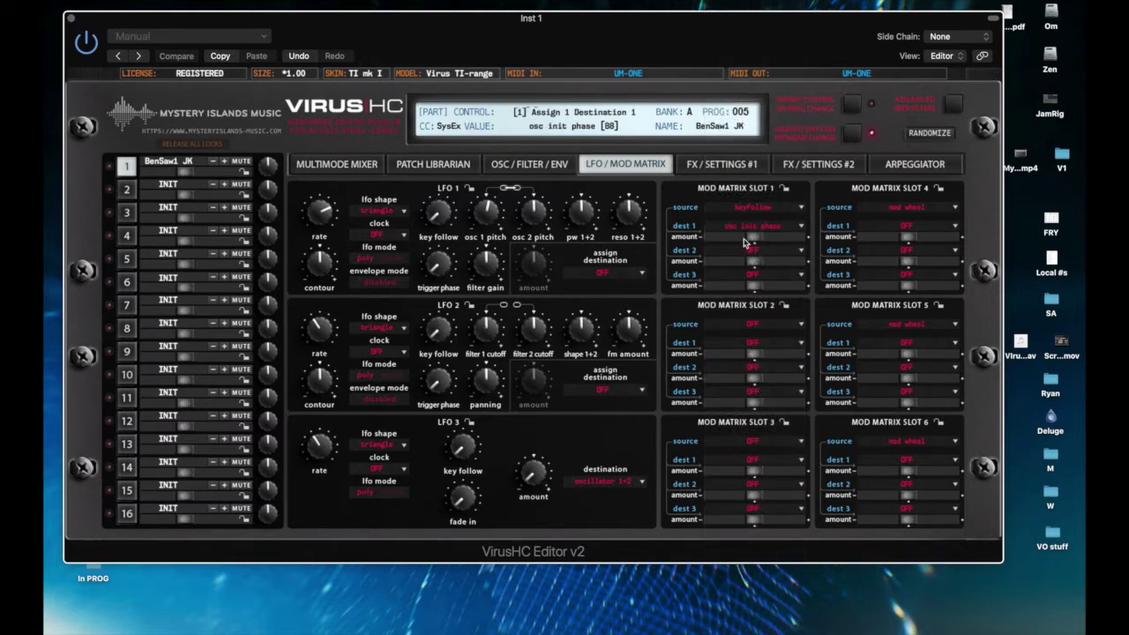
Lock mod matrix slots 1, 2 and 4, LFO 1 and the oscillators section, leaving the filters unlocked.
click(785, 190)
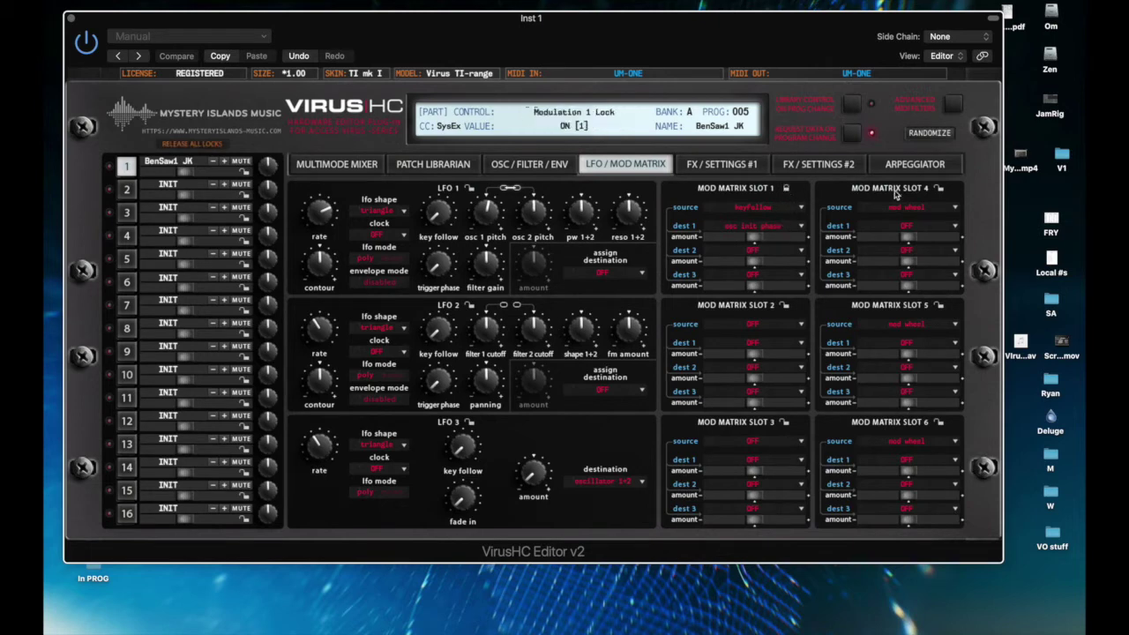
click(939, 189)
click(472, 189)
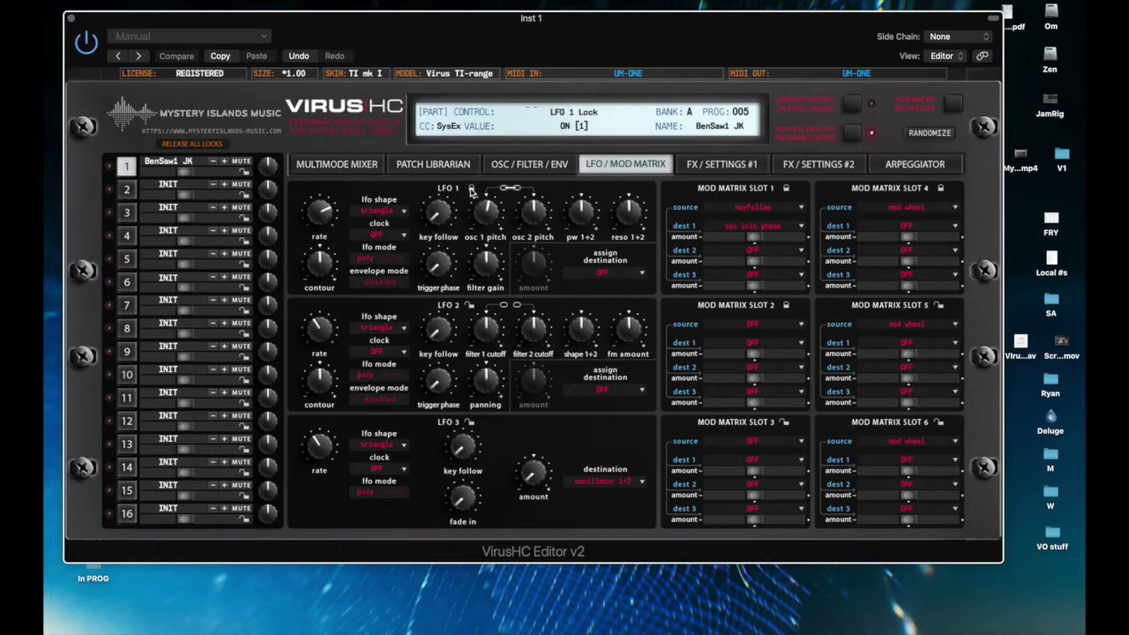
click(529, 166)
click(466, 189)
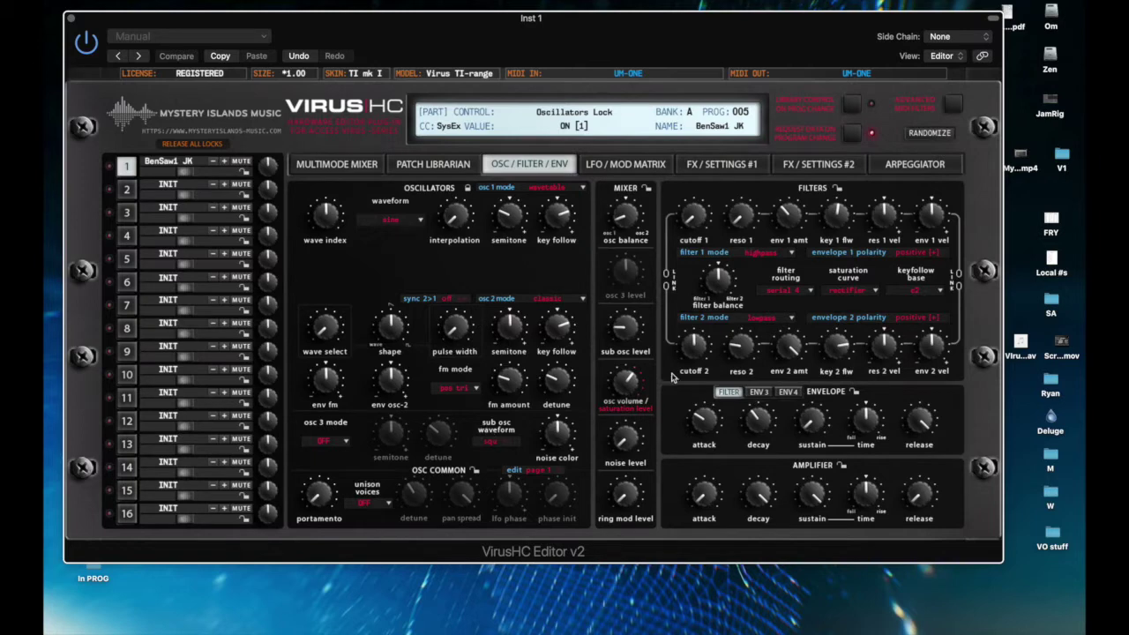
click(837, 188)
click(838, 190)
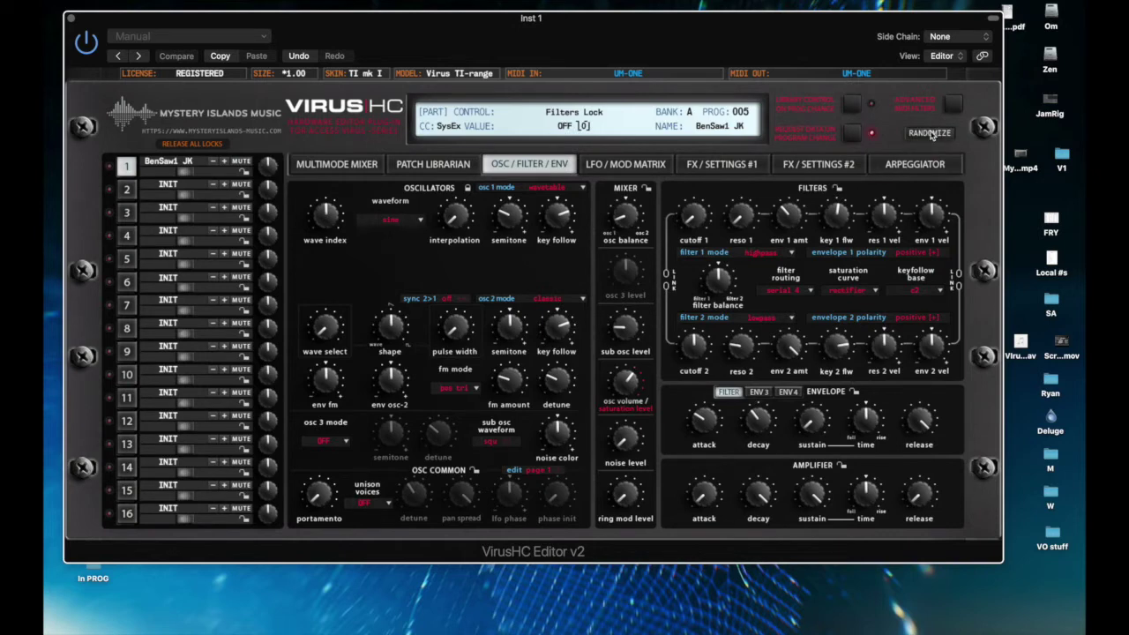
Randomize the unlocked sections of part 1 and release all section locks.
click(930, 133)
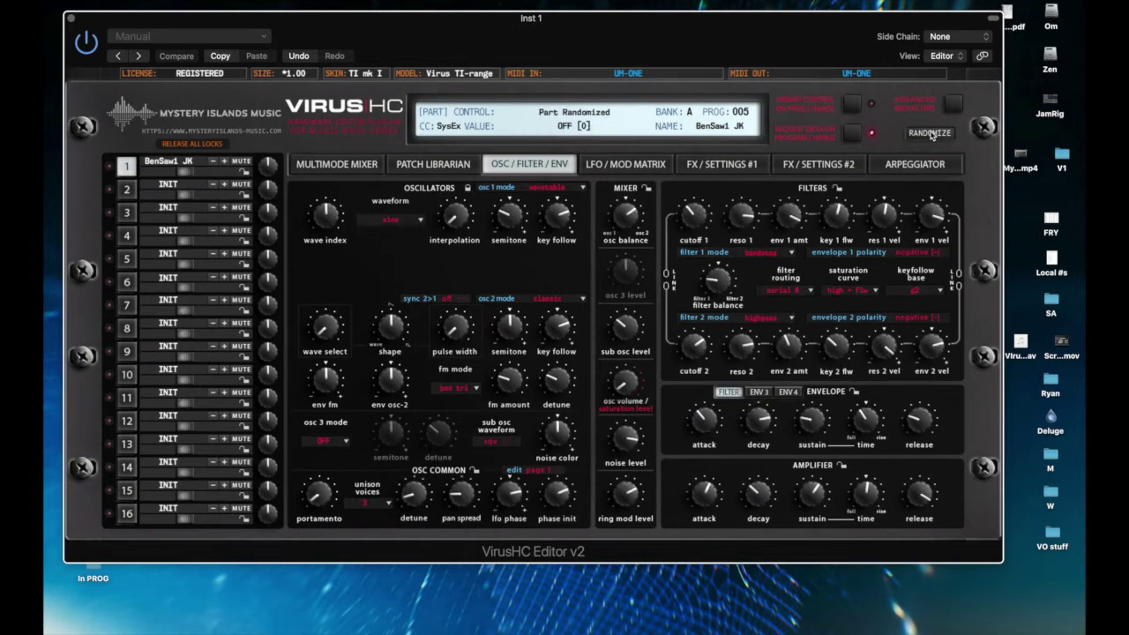
click(193, 144)
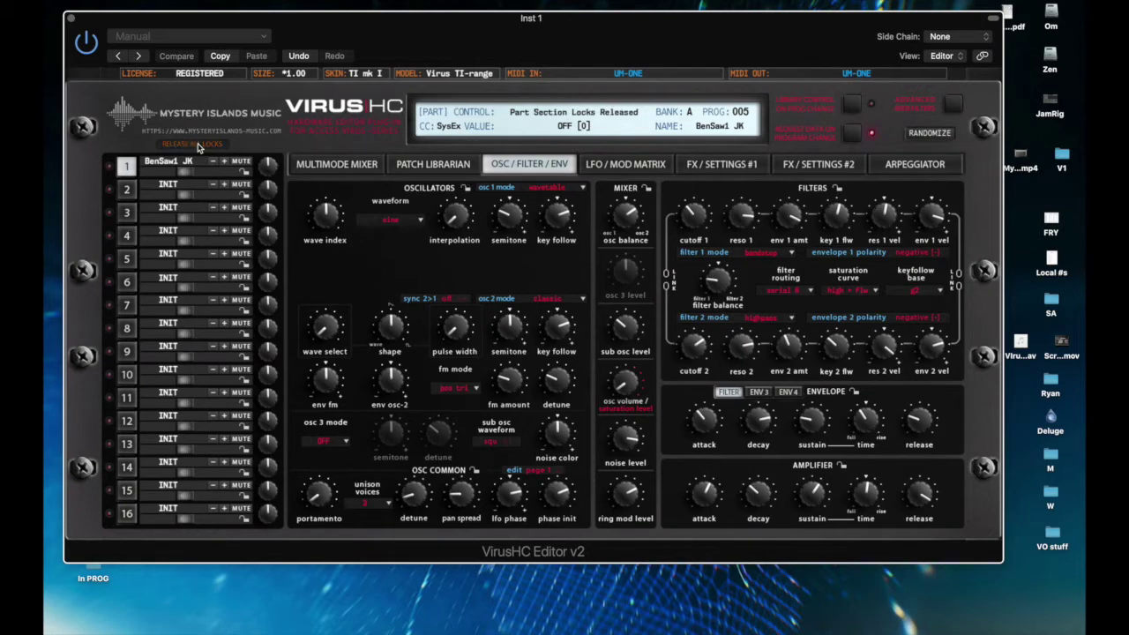
Change mod matrix slot 1 to use expression as its source and transpose as destination 1.
click(633, 170)
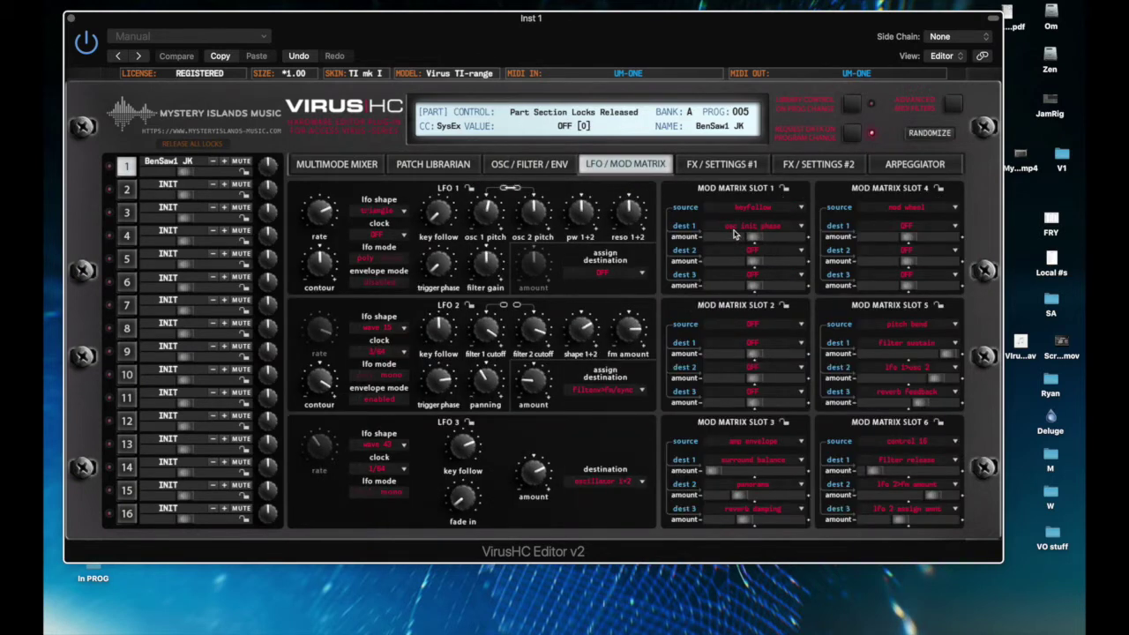
click(762, 210)
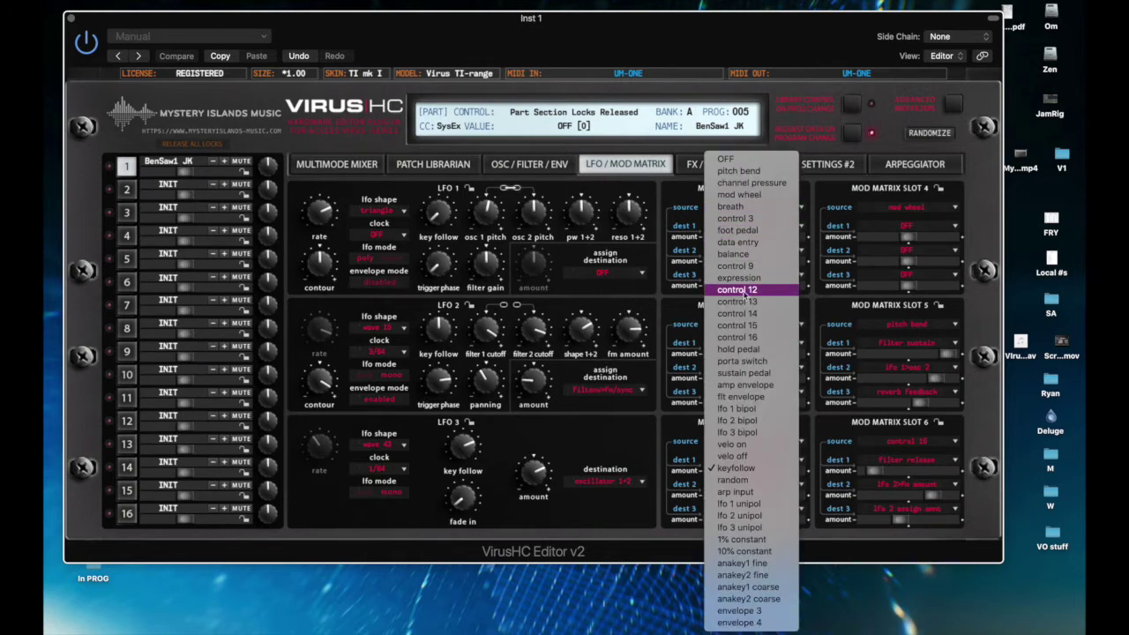
click(741, 278)
click(789, 229)
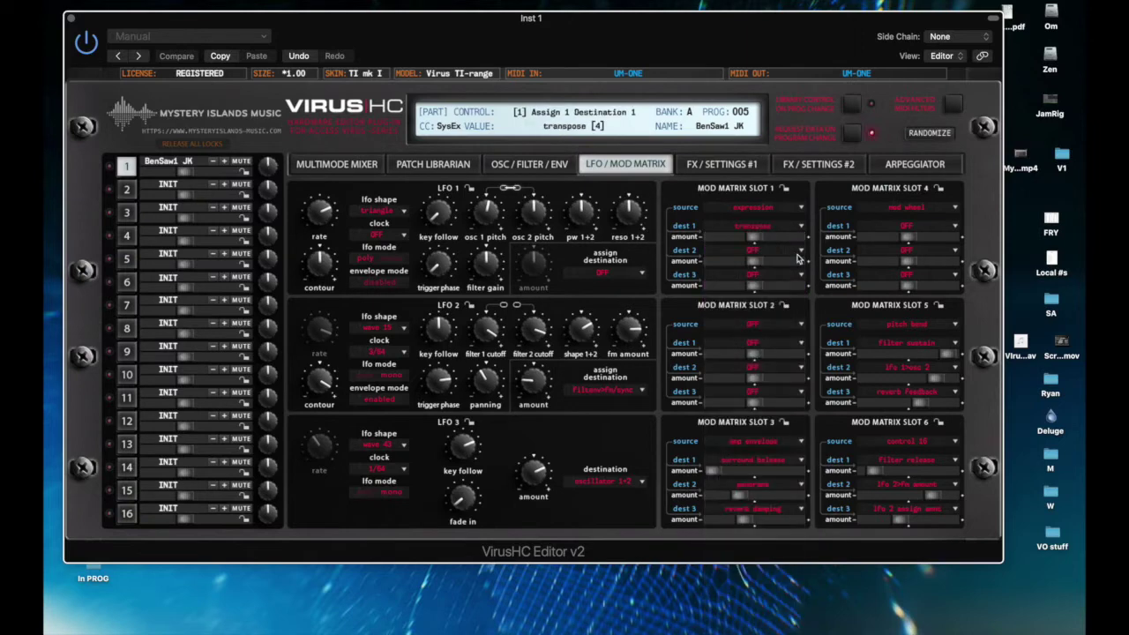
click(755, 287)
Assign osc 2 shape and osc 2 pitch as slot 1's destinations 2 and 3, and adjust the slot's amounts, with amount 1 at -35.
click(789, 257)
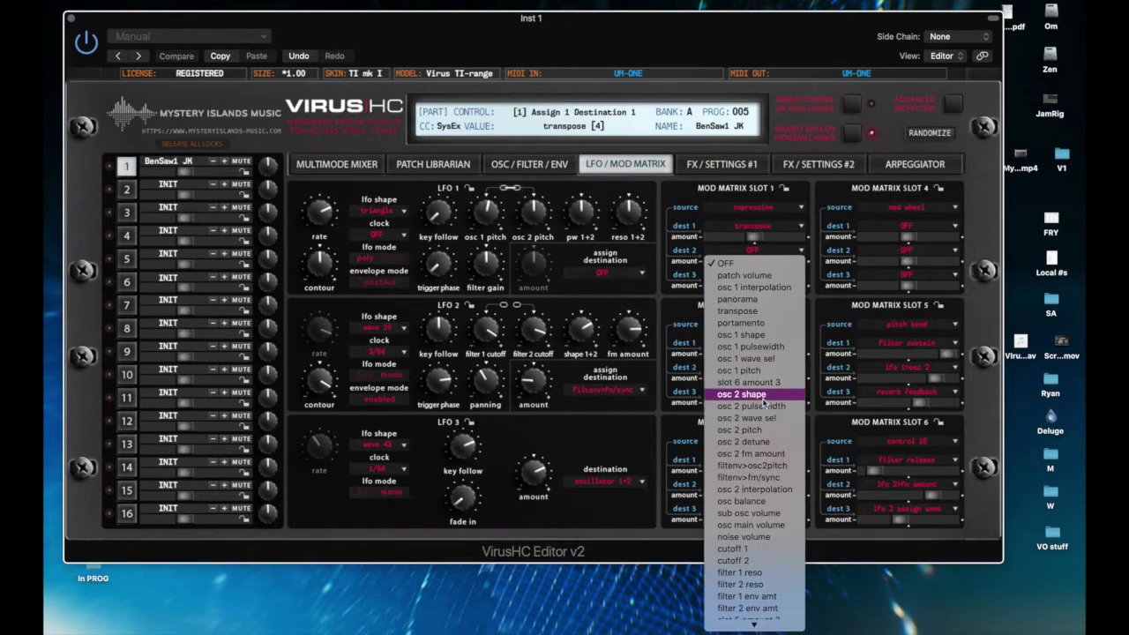
click(755, 397)
click(778, 276)
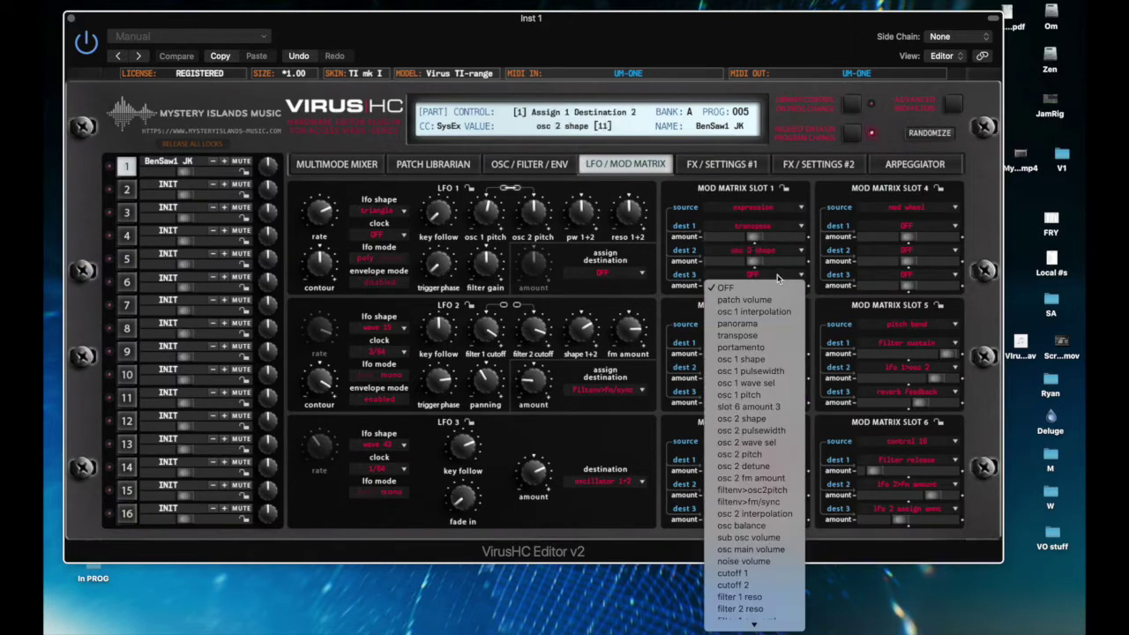
click(768, 455)
drag(755, 262, 723, 295)
drag(757, 239, 733, 240)
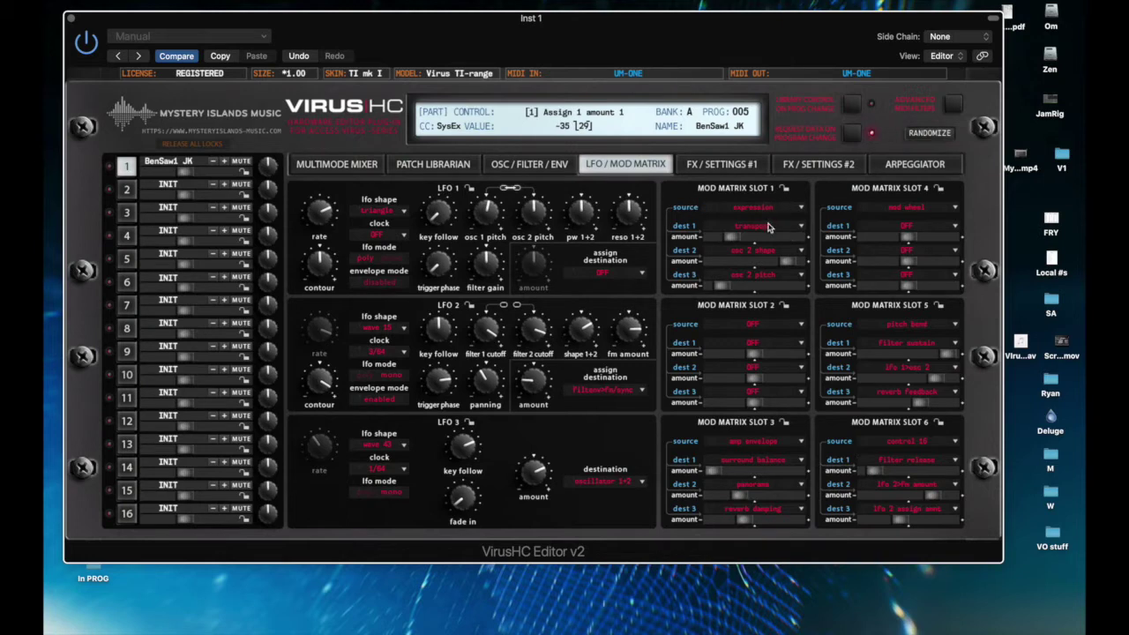
Compare the envelope 3 and envelope 4 settings on the oscillator, filter and envelope page.
click(512, 167)
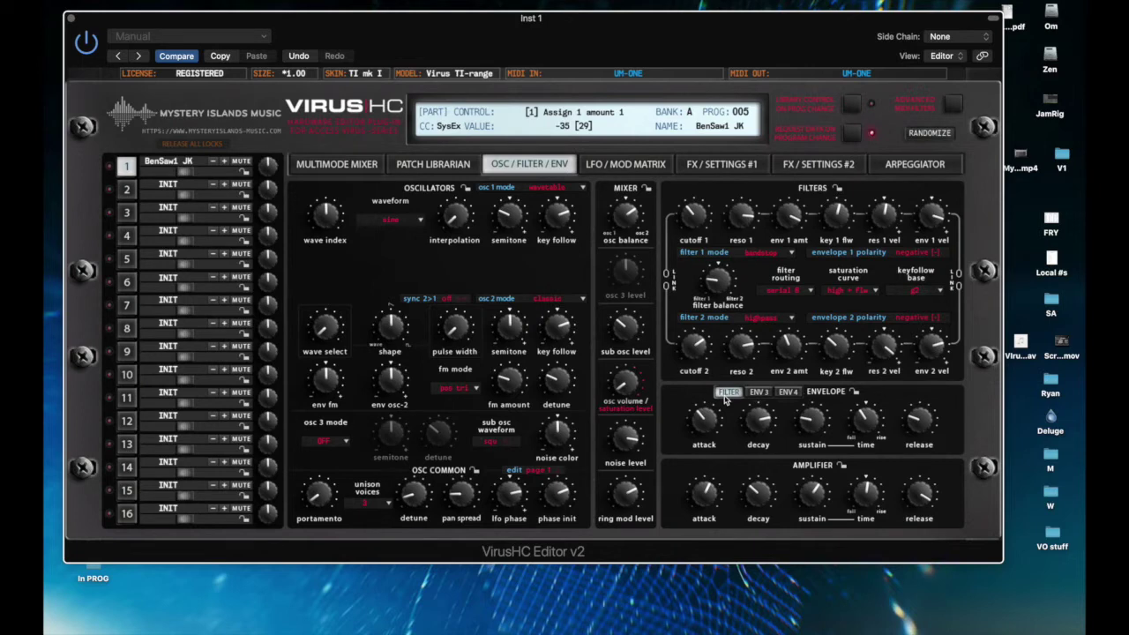
click(758, 393)
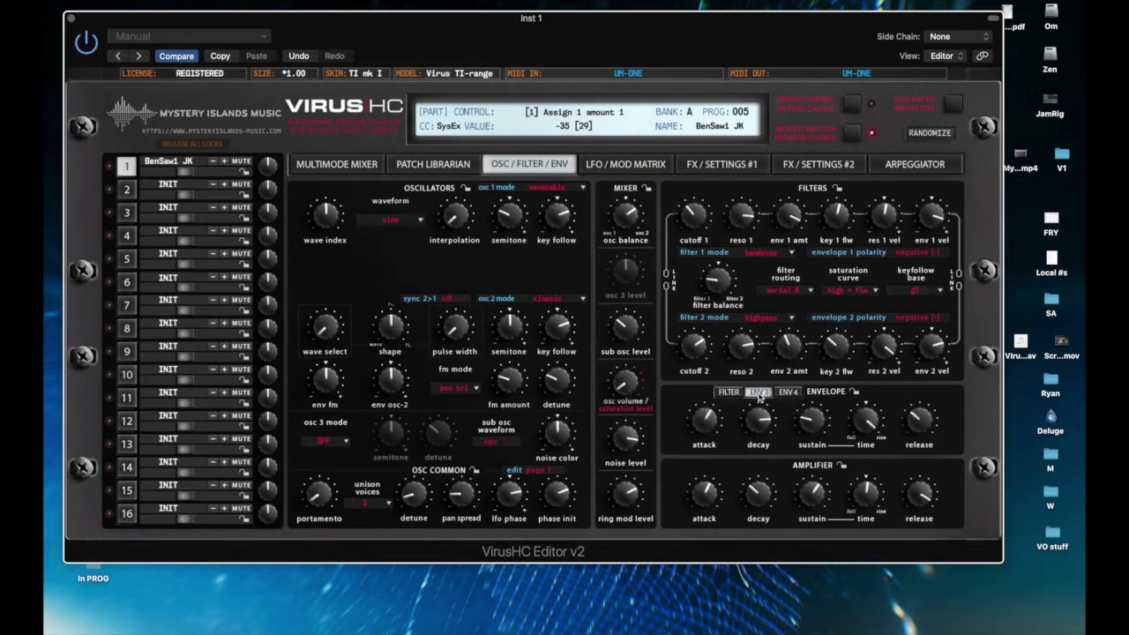
click(794, 393)
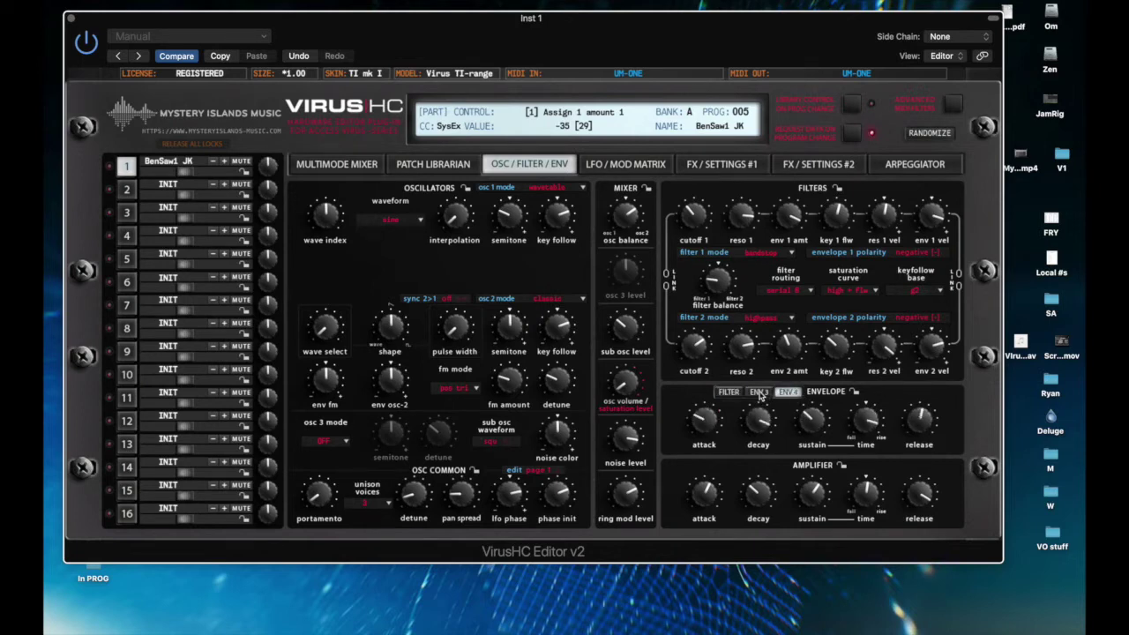
click(759, 392)
click(794, 392)
click(760, 393)
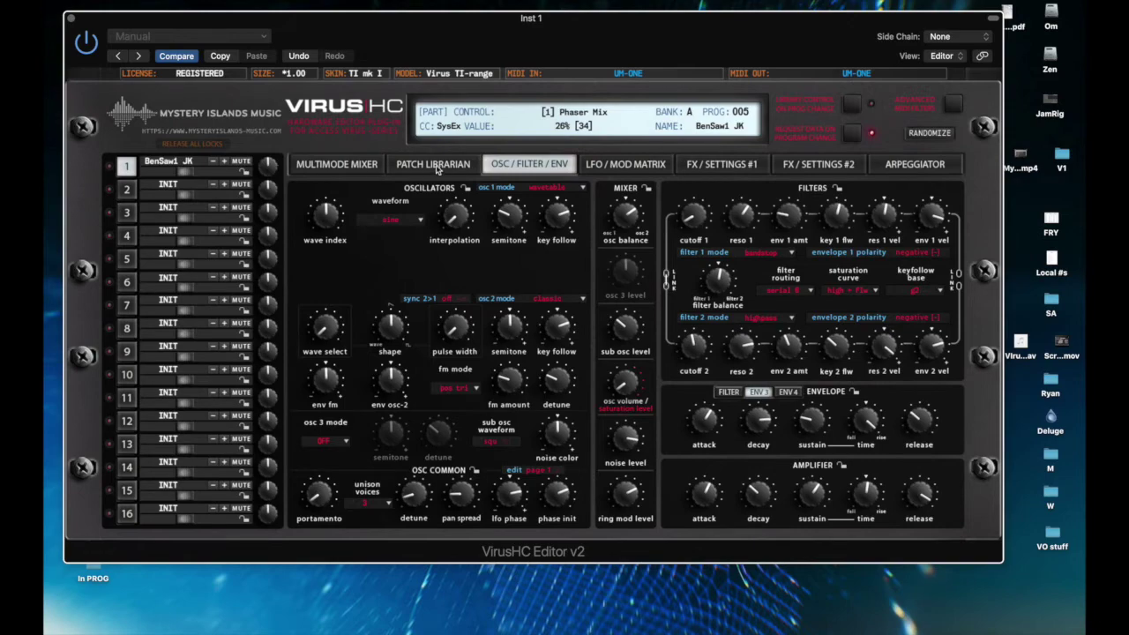
Look over the patch librarian, multimode mixer, both FX and settings pages, and the arpeggiator page.
click(435, 168)
click(333, 164)
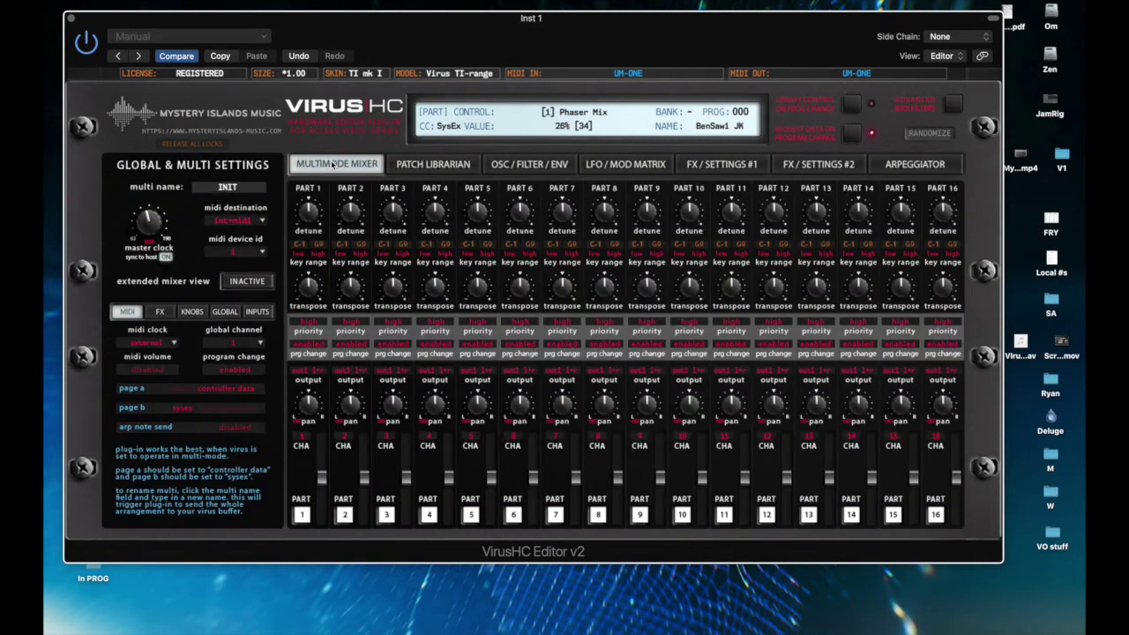
click(707, 167)
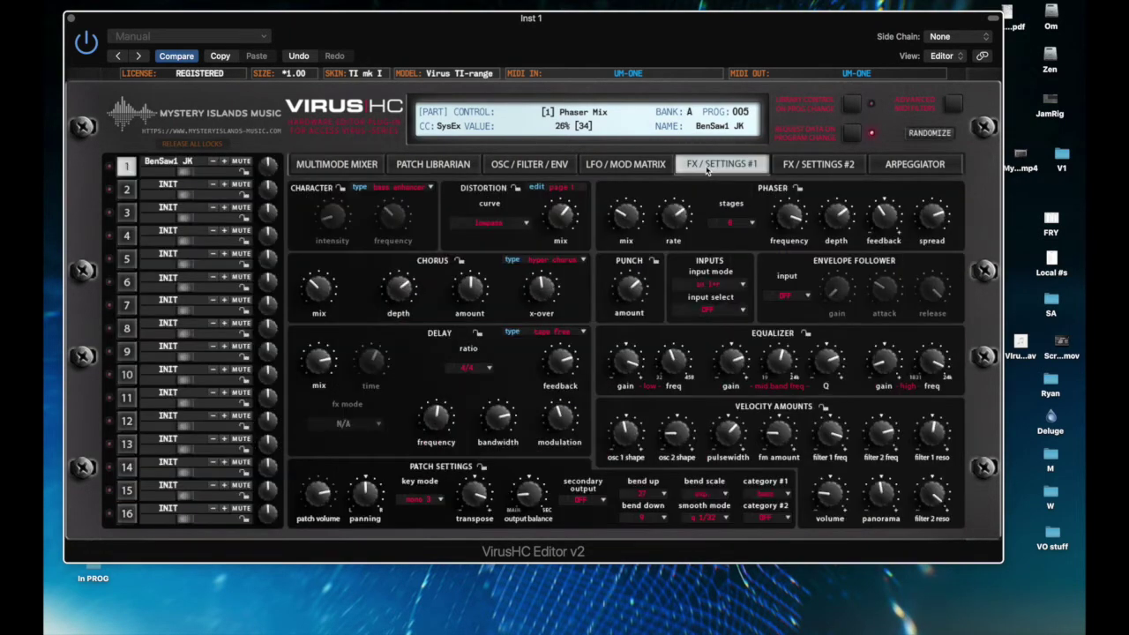
click(822, 169)
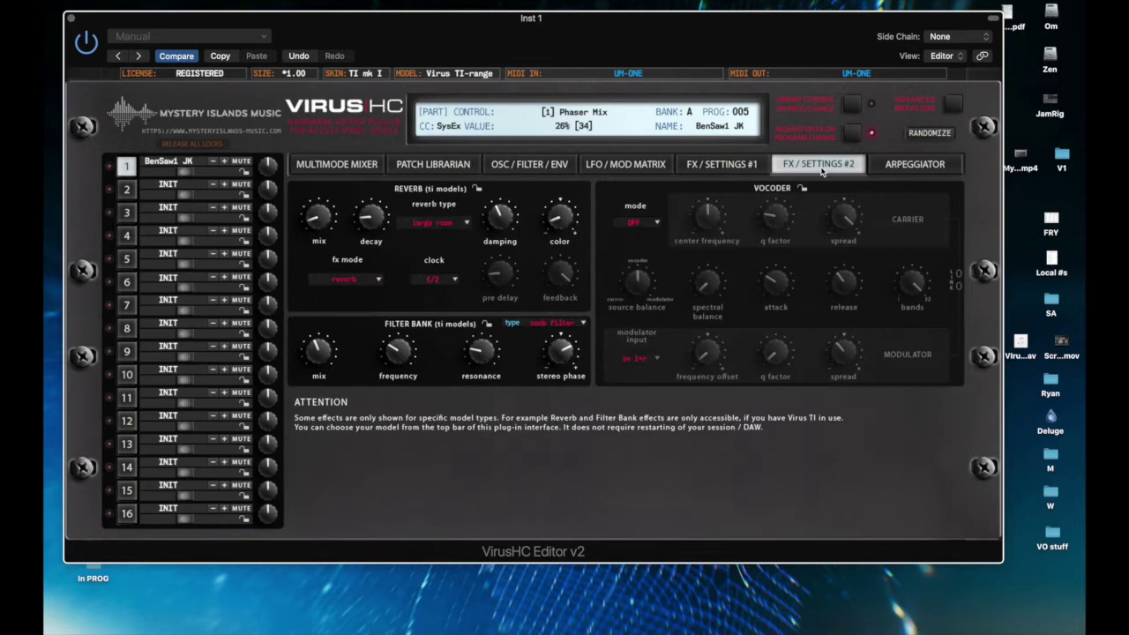
click(915, 167)
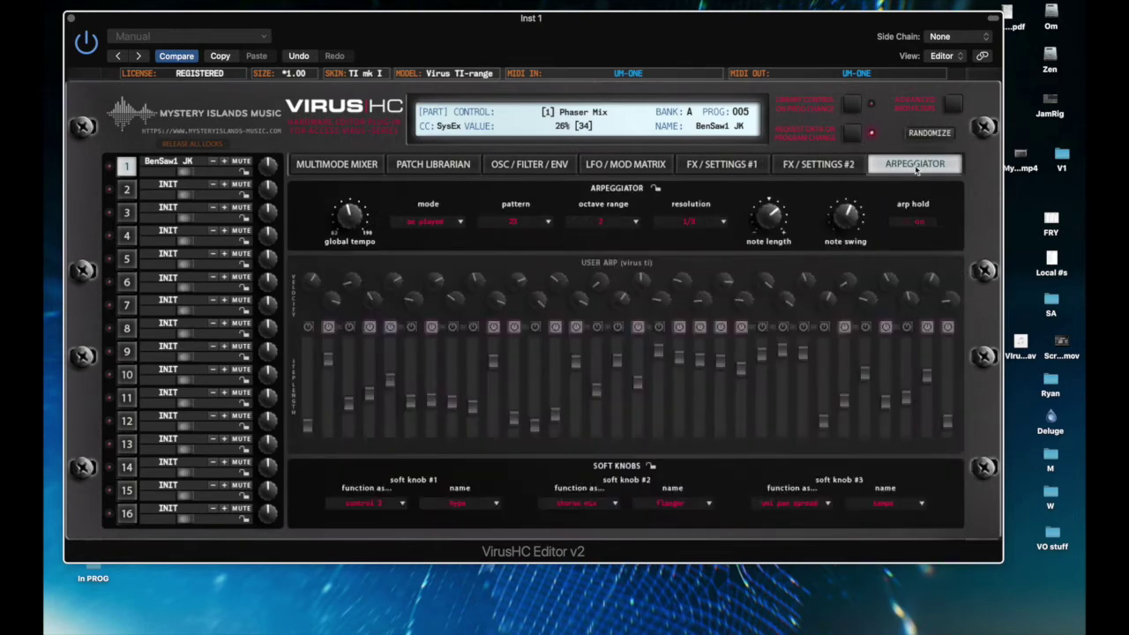
click(843, 167)
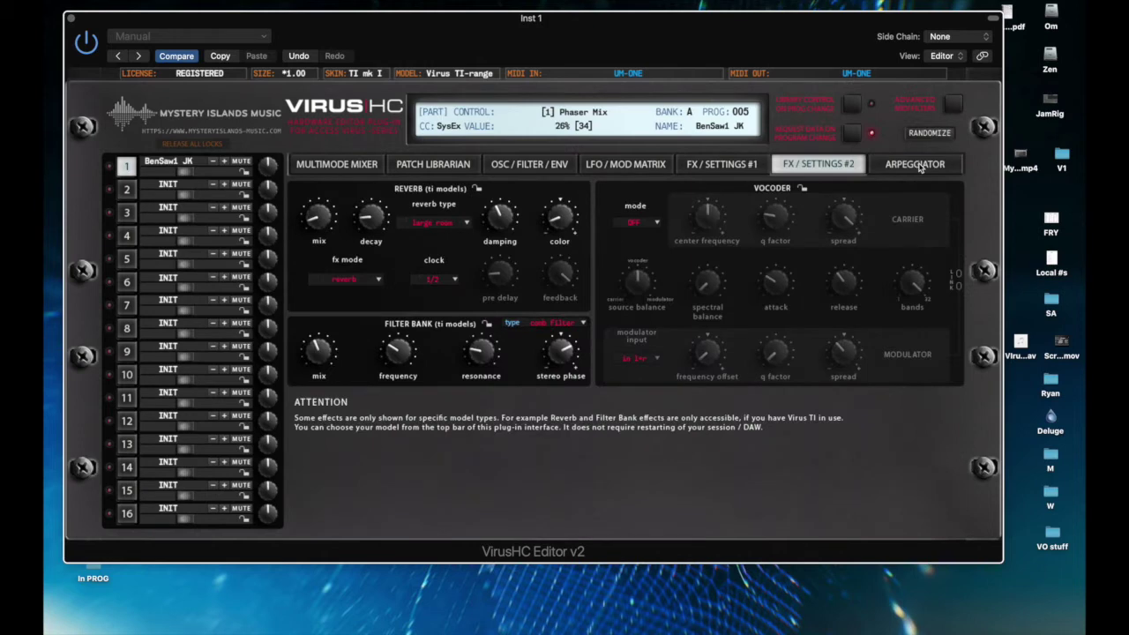
Set soft knob 1's function to delay rate on the arpeggiator page and look through its other assignable functions.
click(920, 166)
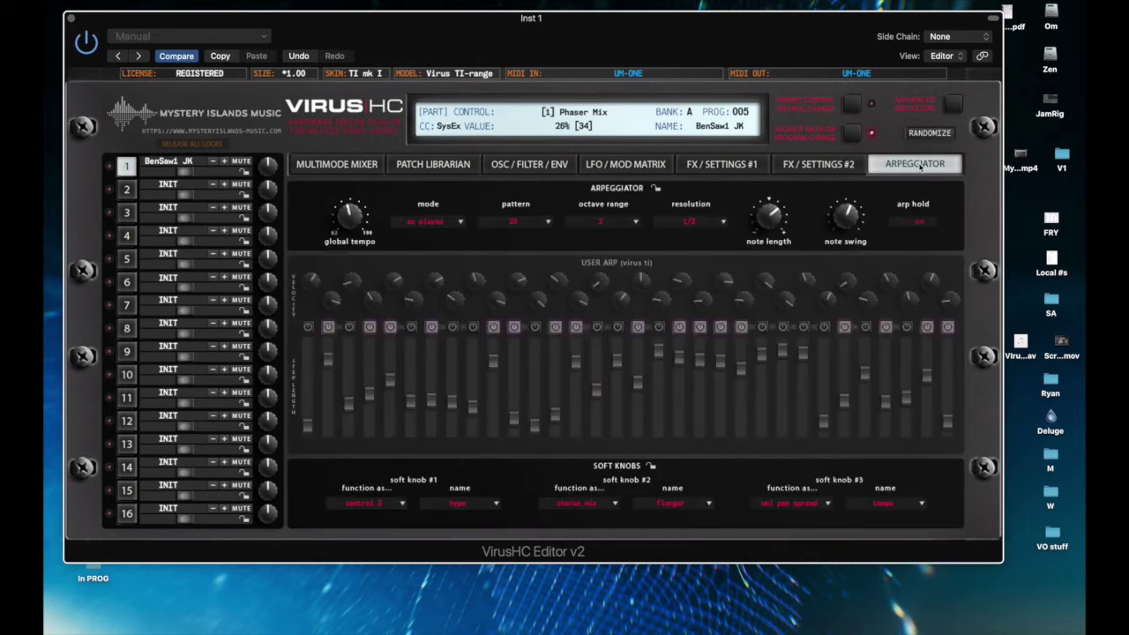
click(383, 504)
click(383, 470)
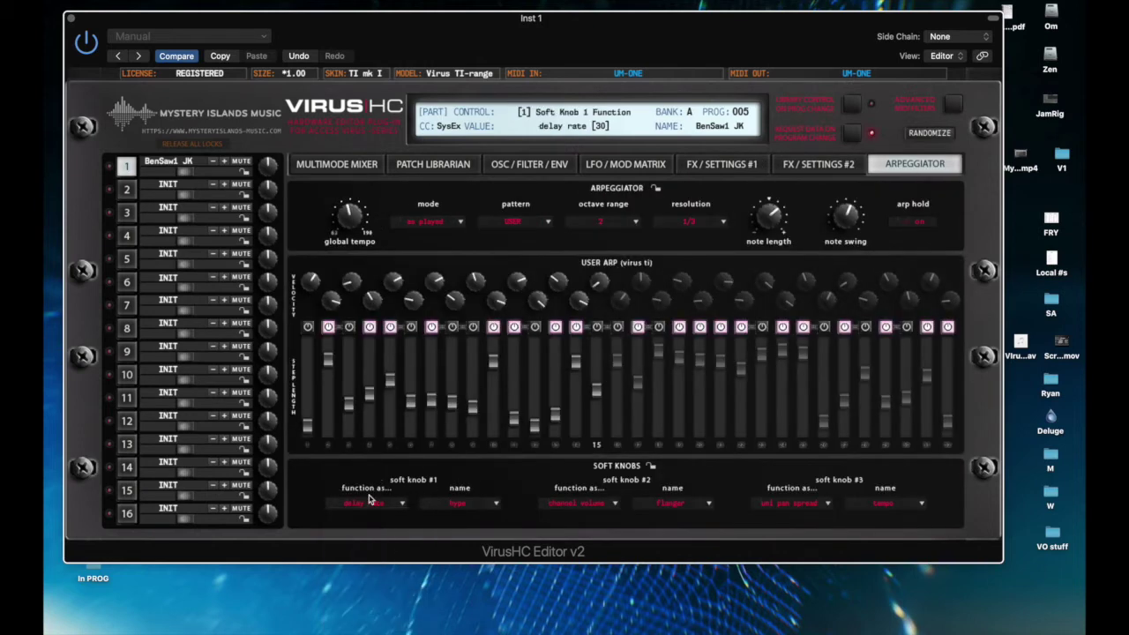
click(383, 503)
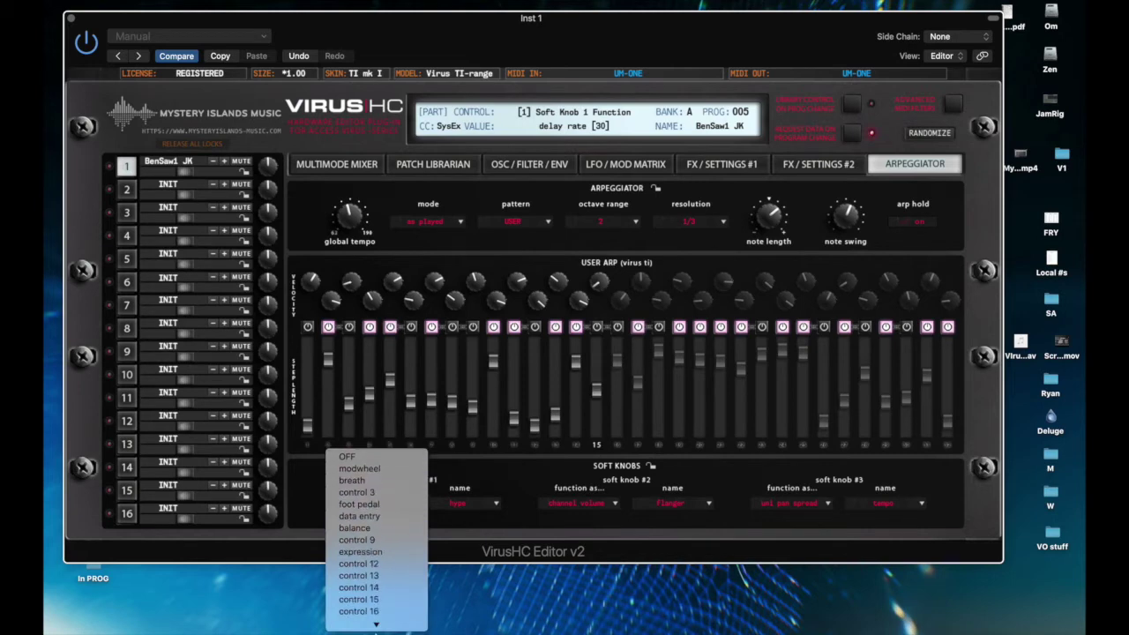
scroll(375, 573, down, 5)
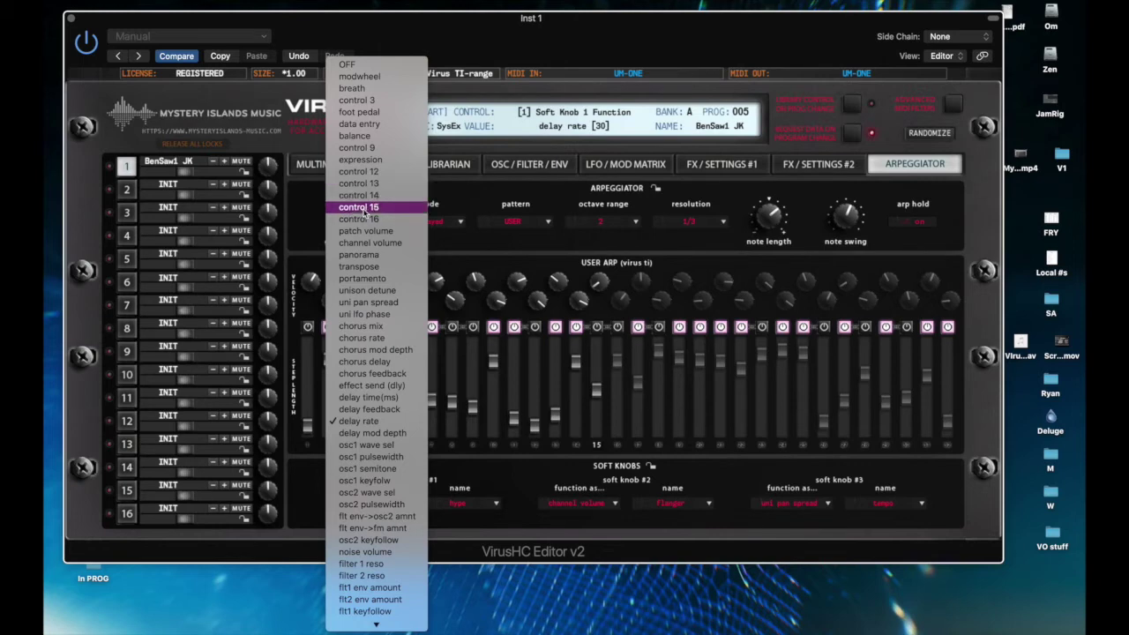
Set the arpeggiator pattern to USER on the arpeggiator page.
click(923, 172)
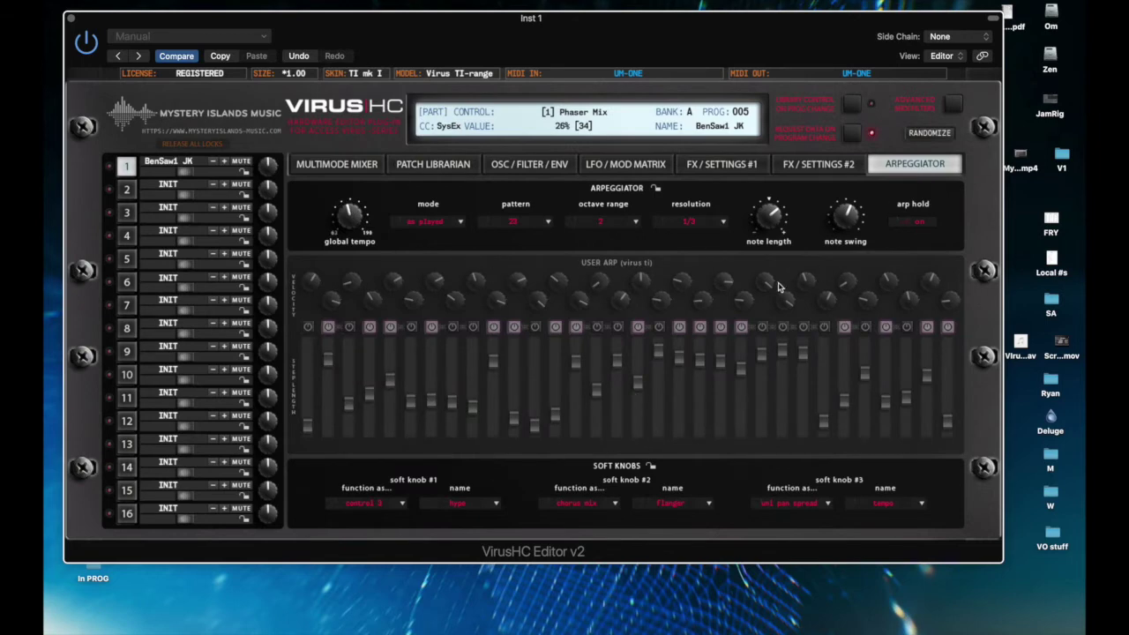
click(516, 221)
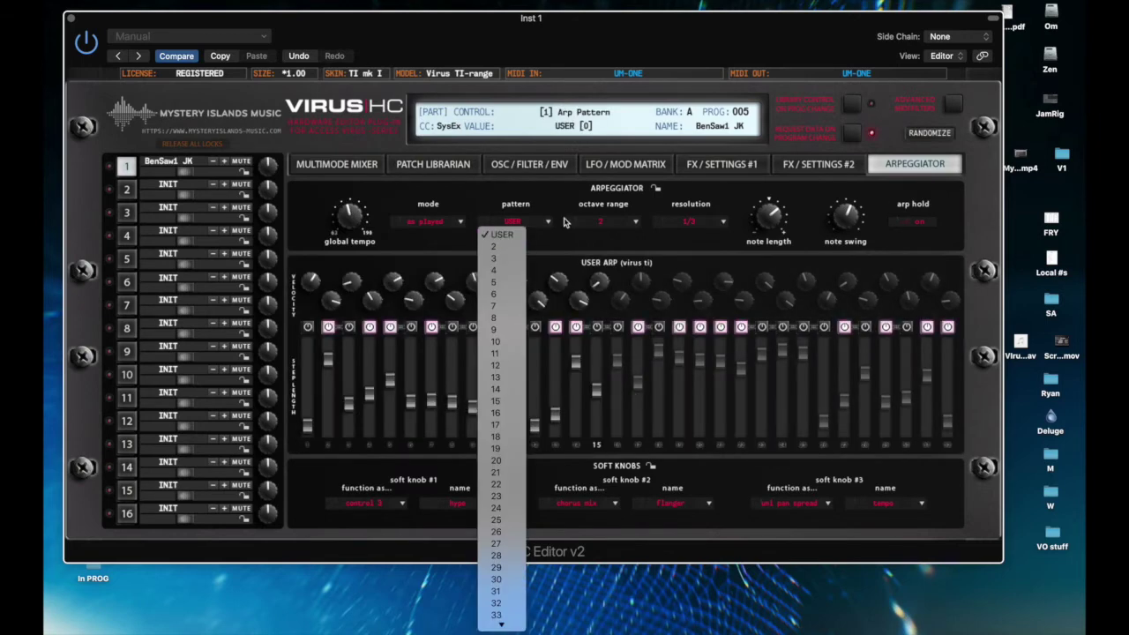
click(503, 236)
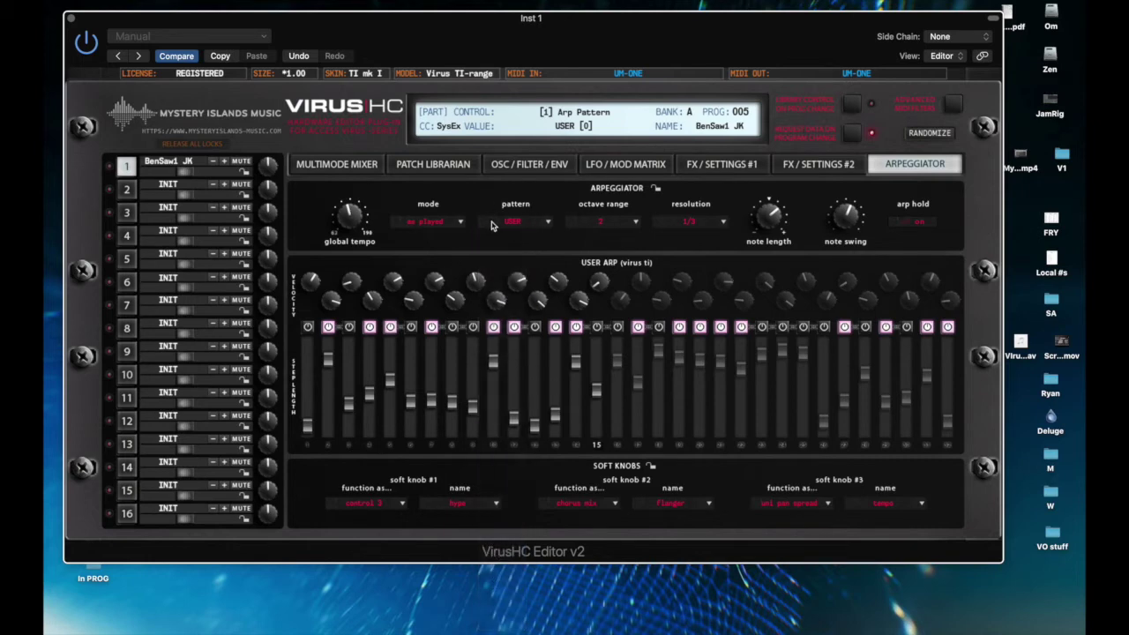